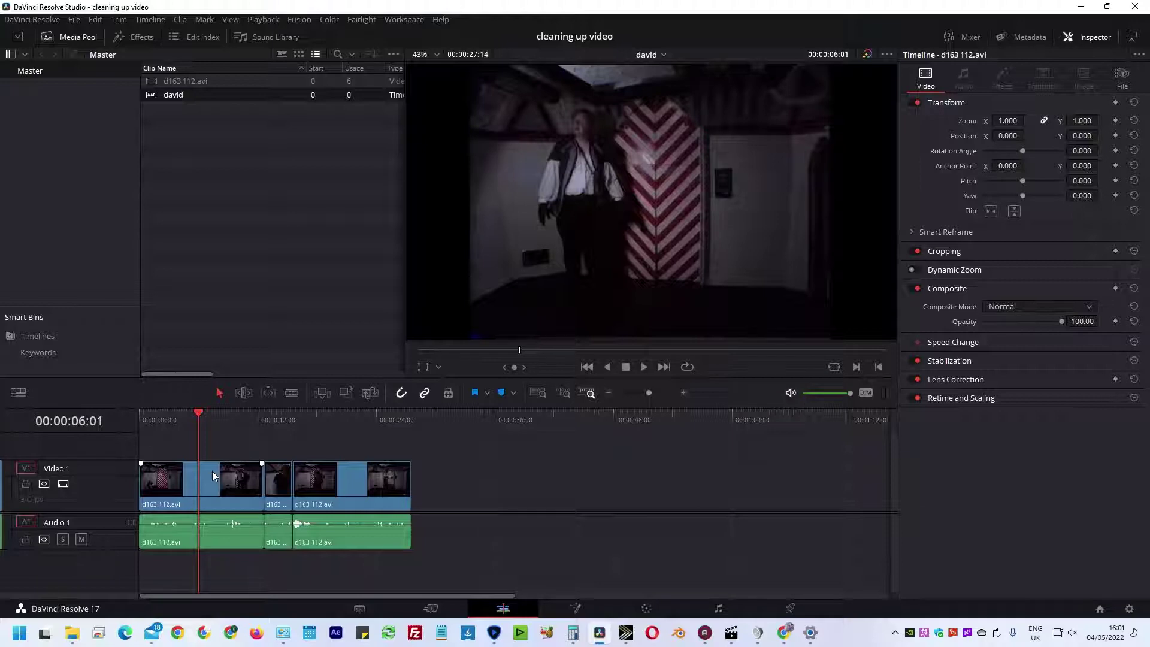
Scrub through the footage, select the first Video 1 clip and park at 00:00:04:10.
drag(190, 415, 333, 419)
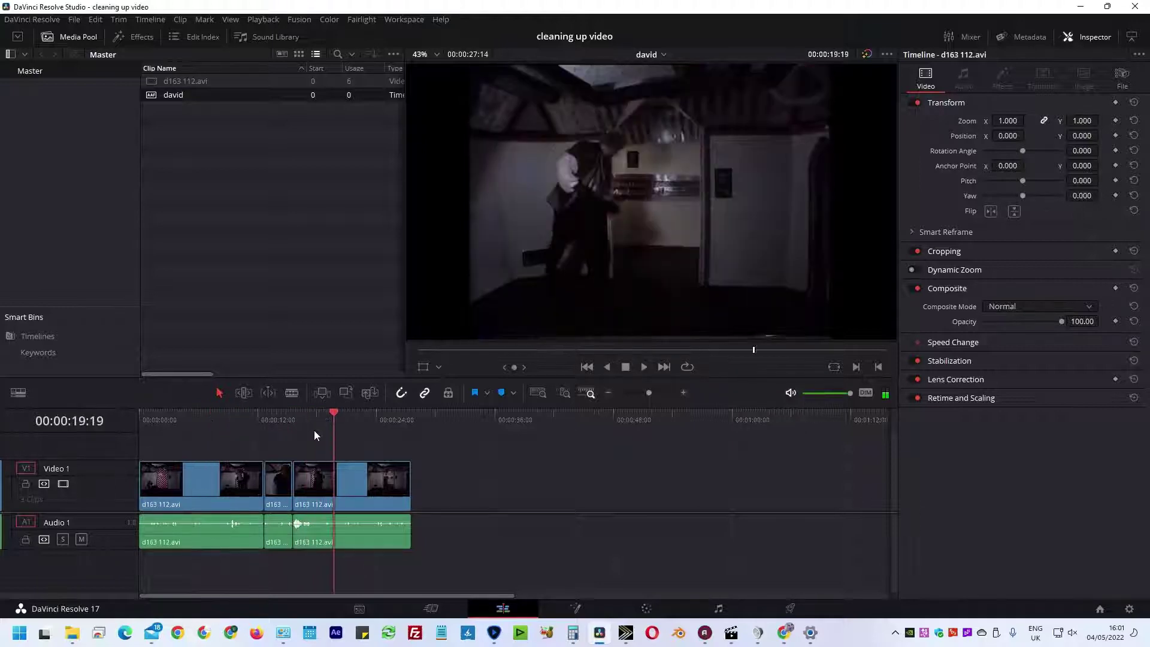
click(231, 488)
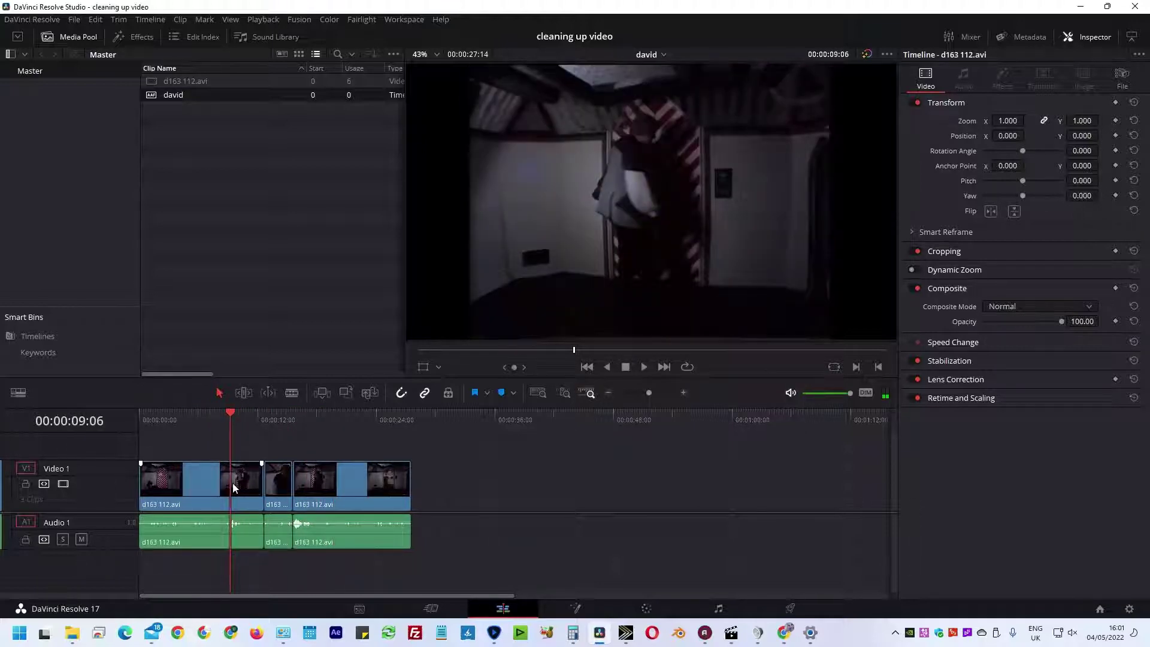
drag(224, 417, 182, 418)
click(211, 487)
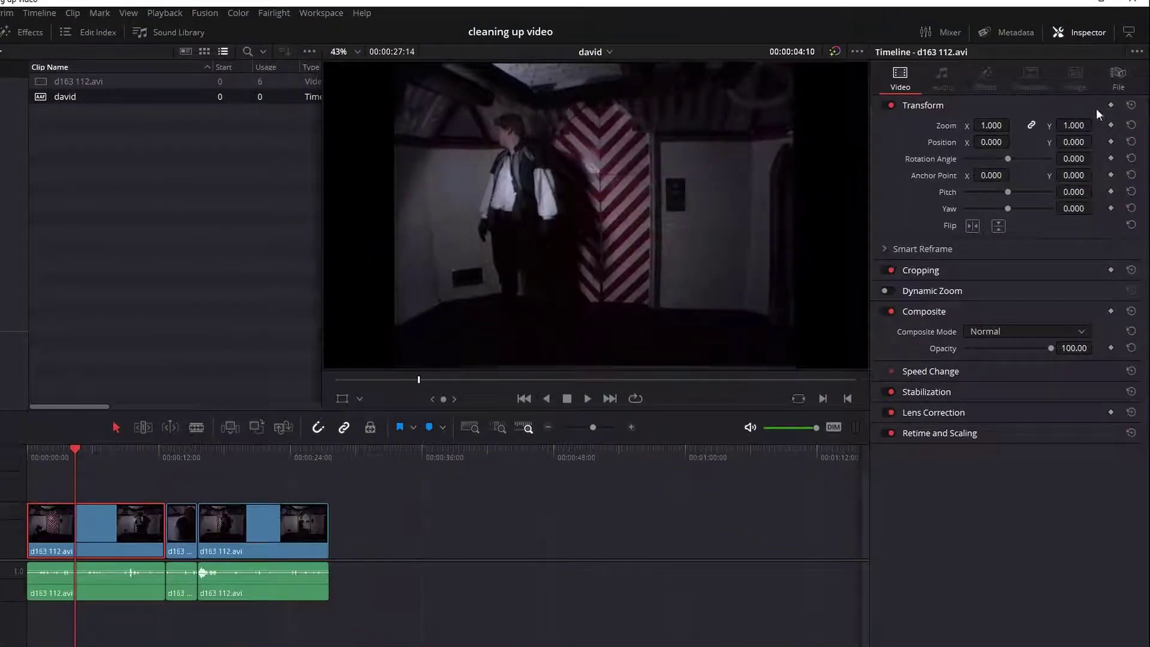
Shift the first clip to Position Y -17.000, restoring its zoom to 1.000.
drag(1073, 125, 1108, 142)
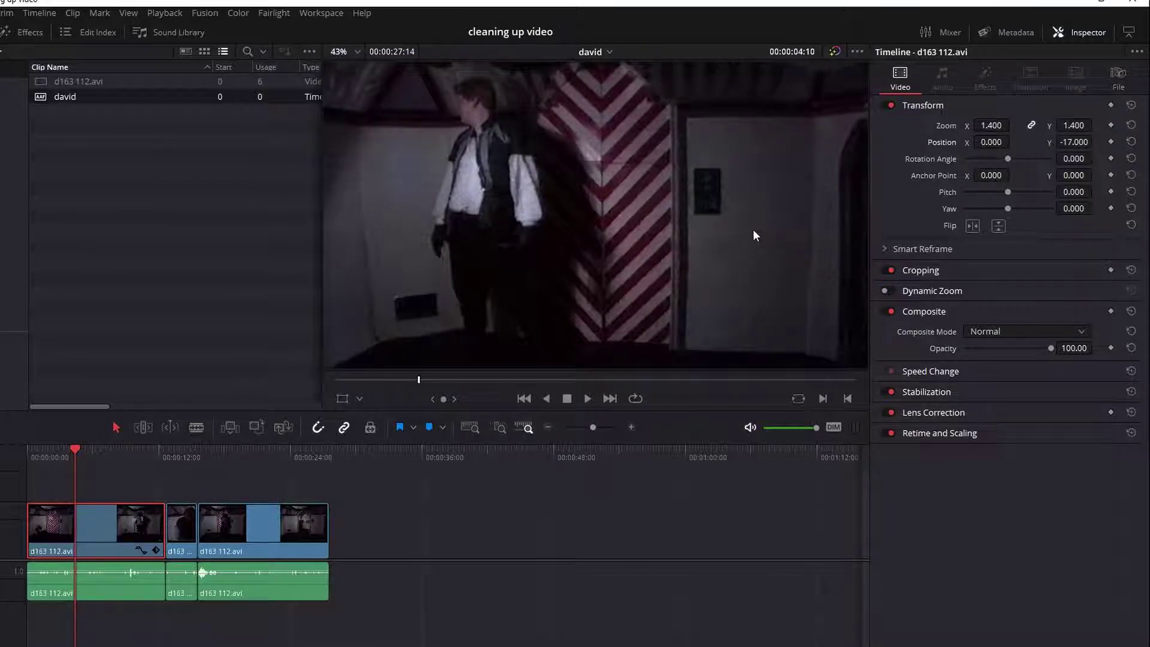
key(ctrl+z)
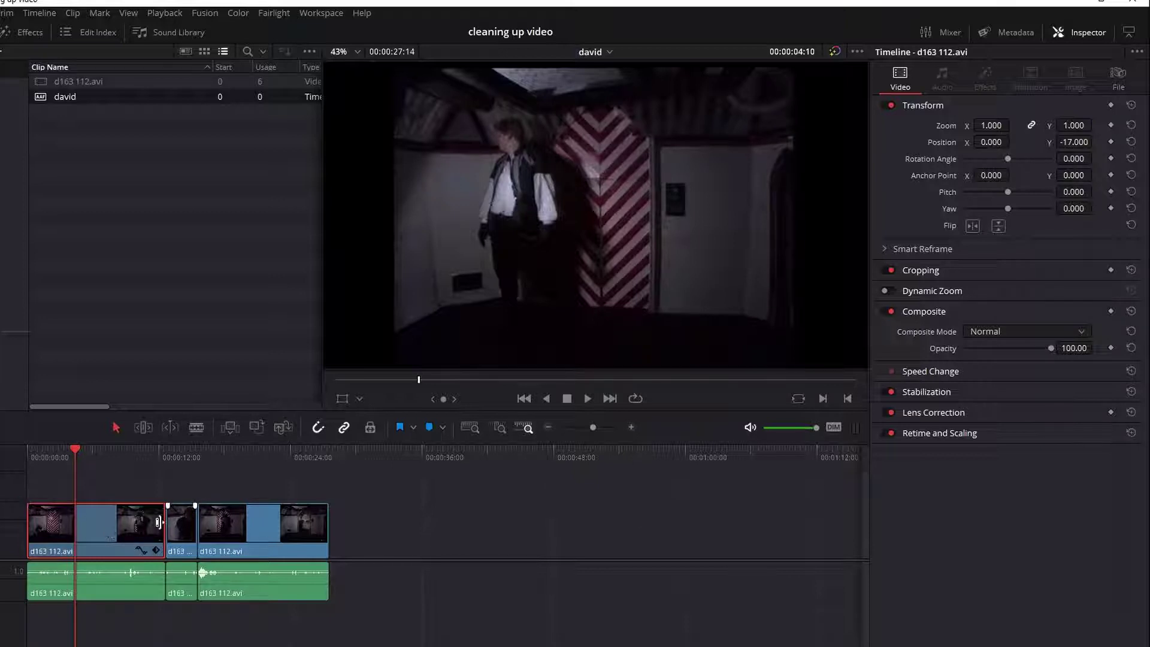
Change the first clip's Retime and Scaling mode to Crop in the Inspector.
click(961, 430)
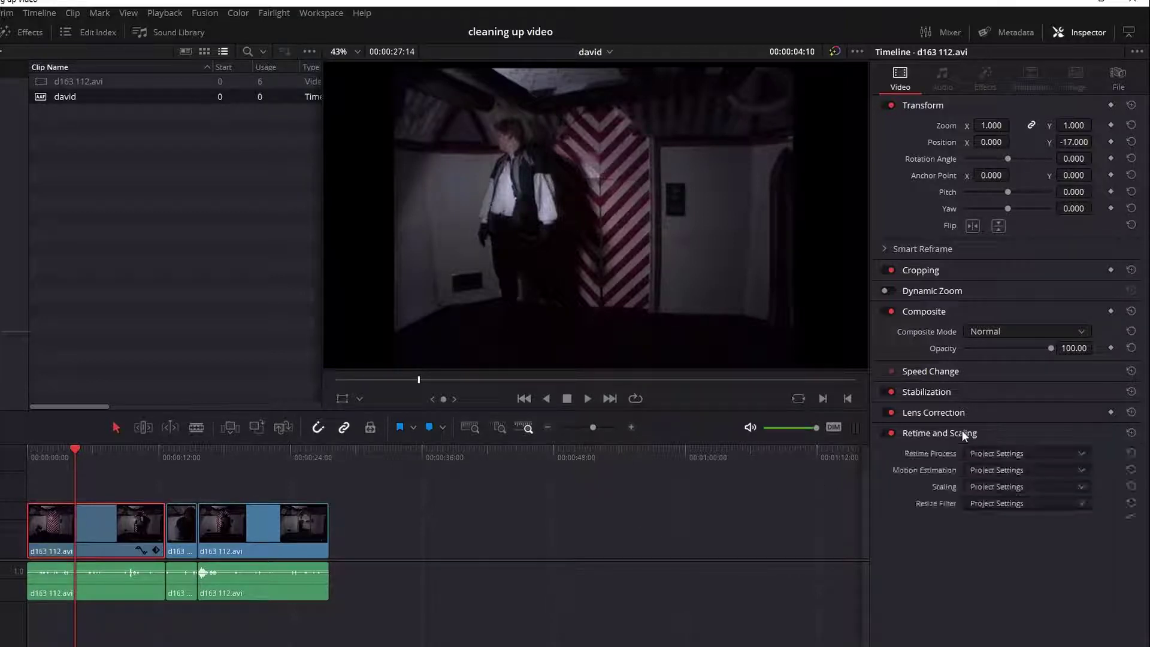
click(1009, 489)
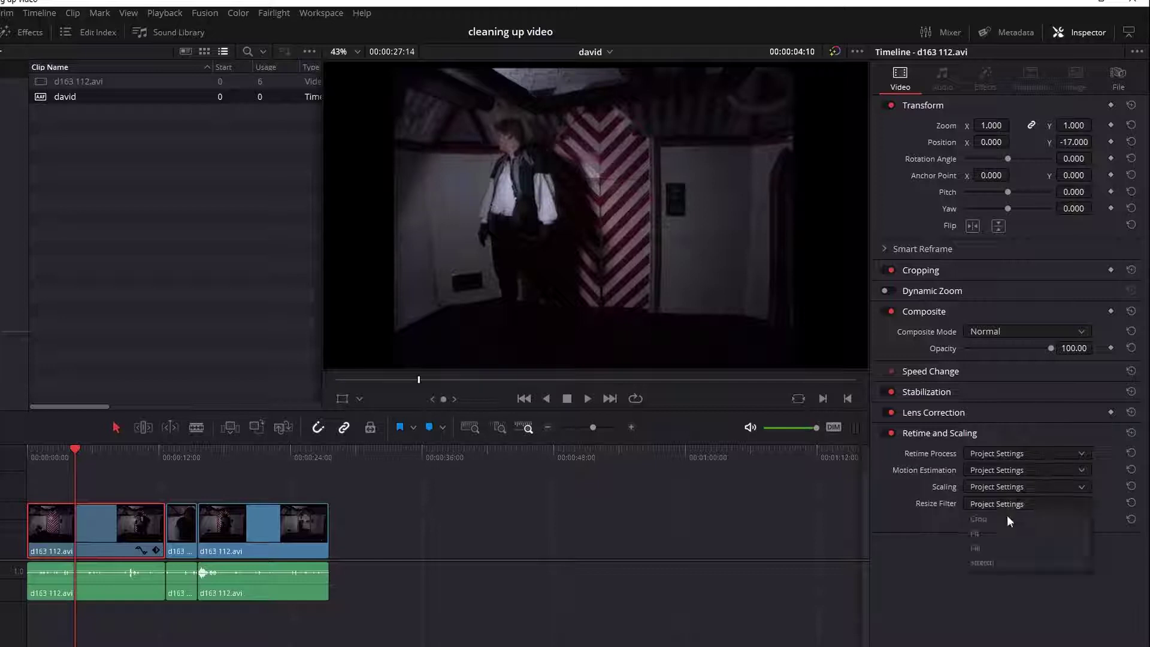
click(1007, 518)
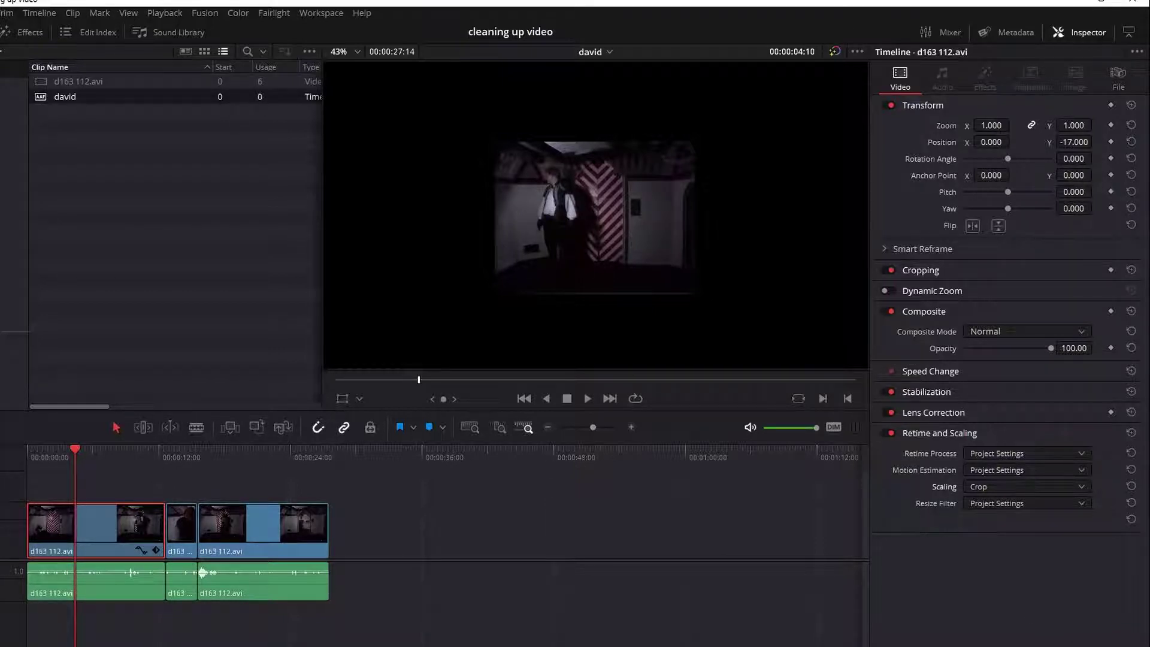
Set Image Scaling's mismatched-resolution input handling to Center crop with no resizing.
key(shift+9)
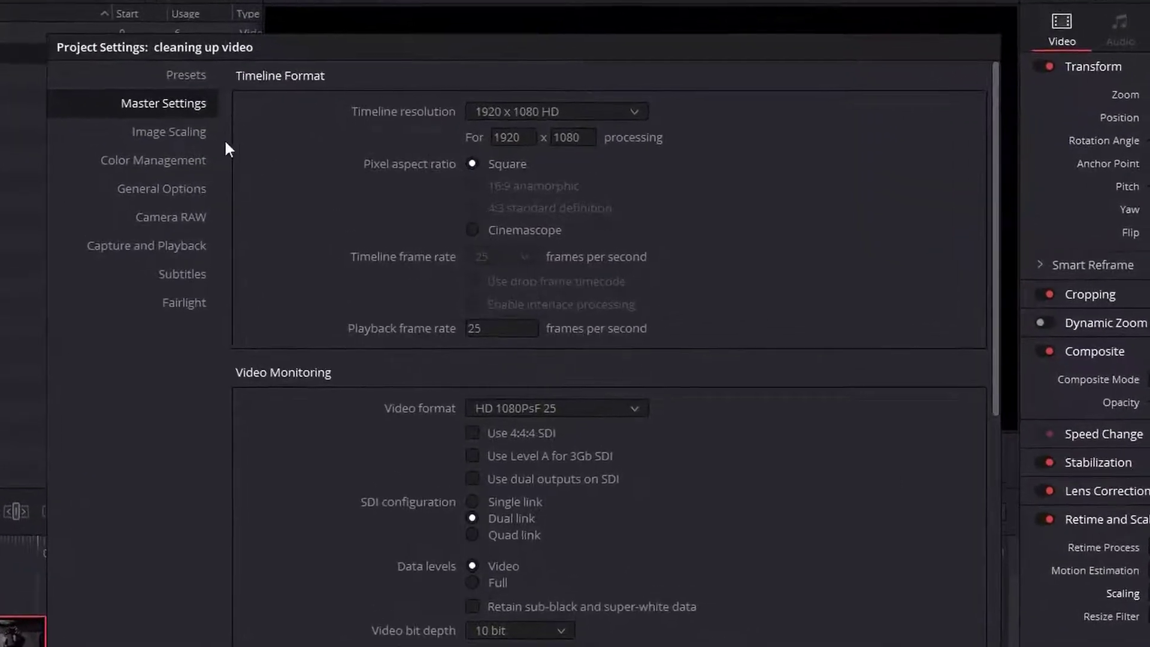
click(252, 150)
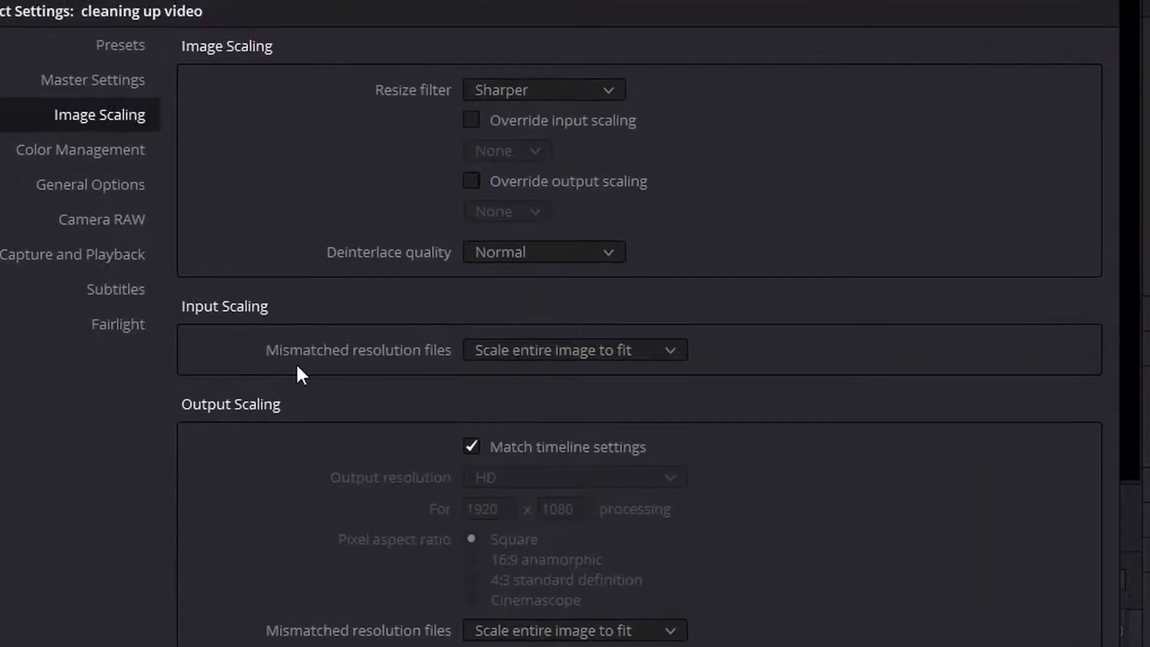
click(625, 350)
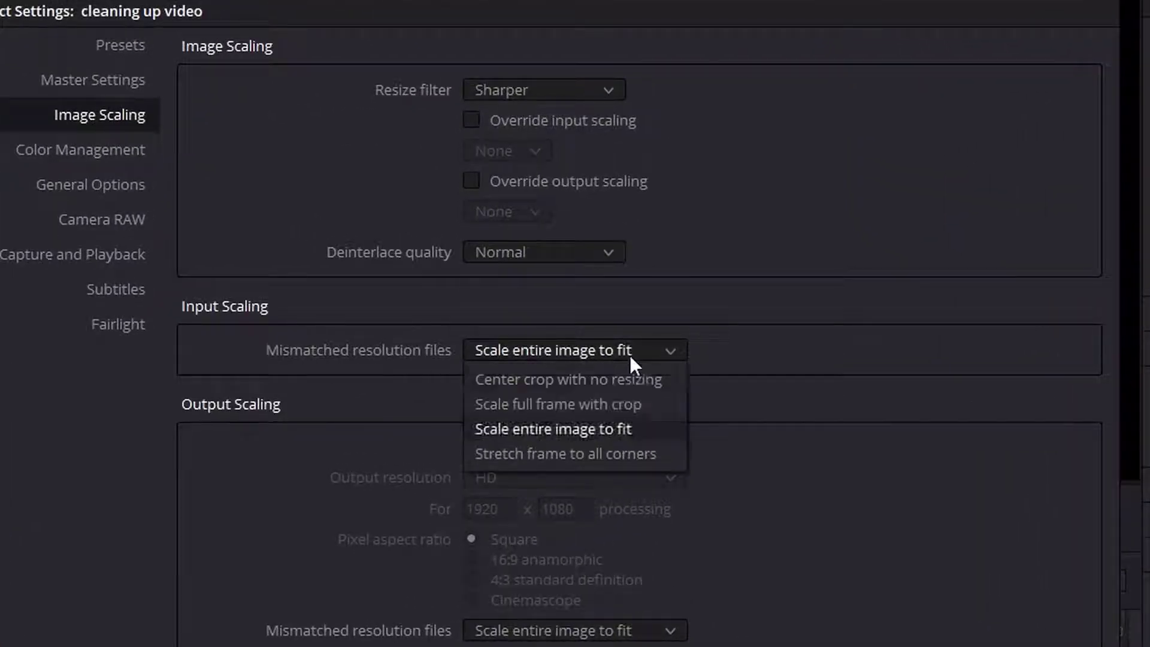
click(563, 377)
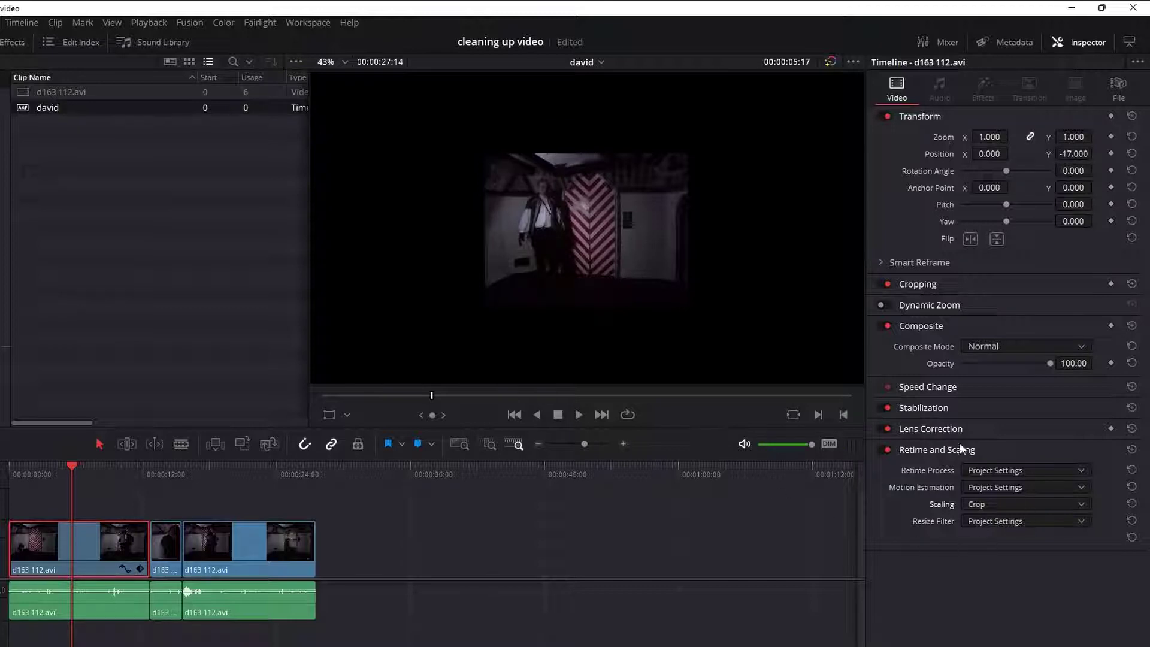
Try Fit, then Fill scaling on the first clip and save the project.
click(1024, 504)
click(986, 554)
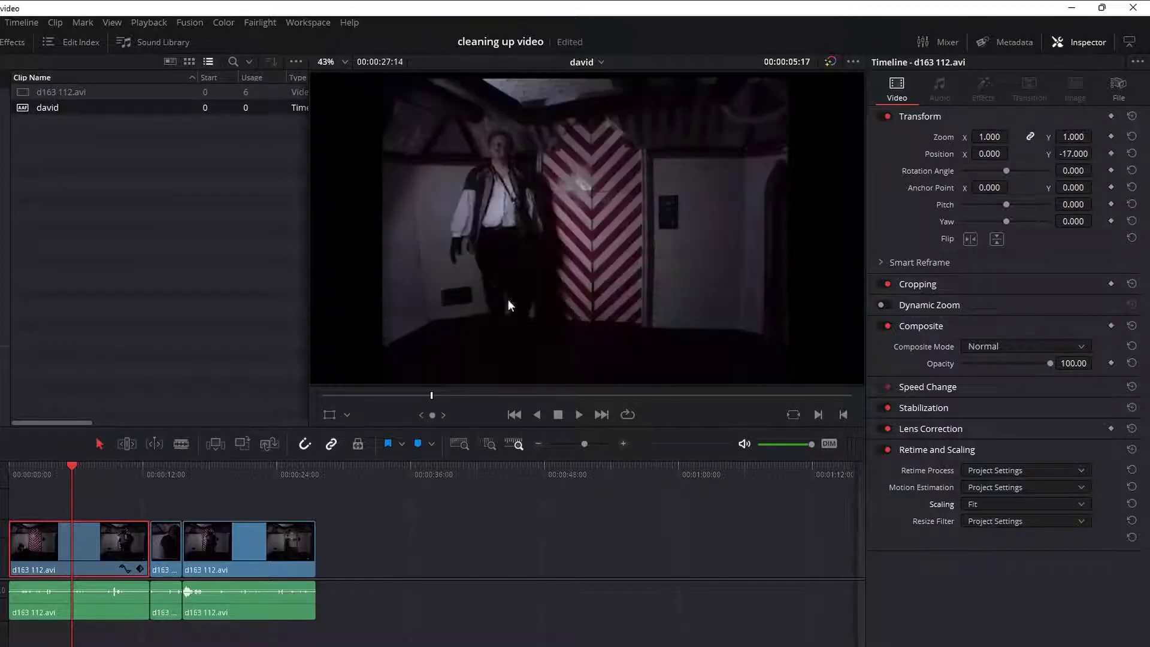
click(1012, 502)
click(1011, 568)
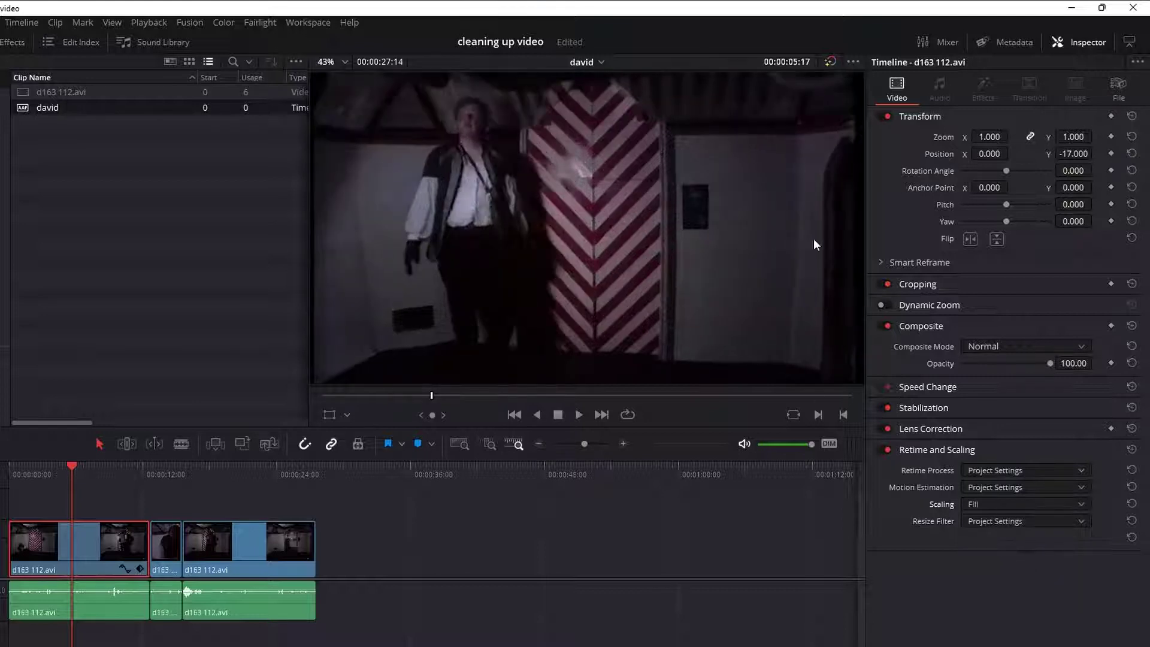
key(ctrl+s)
Try Stretch scaling and save, then set the clip's scaling back to Project Settings.
click(975, 501)
click(989, 582)
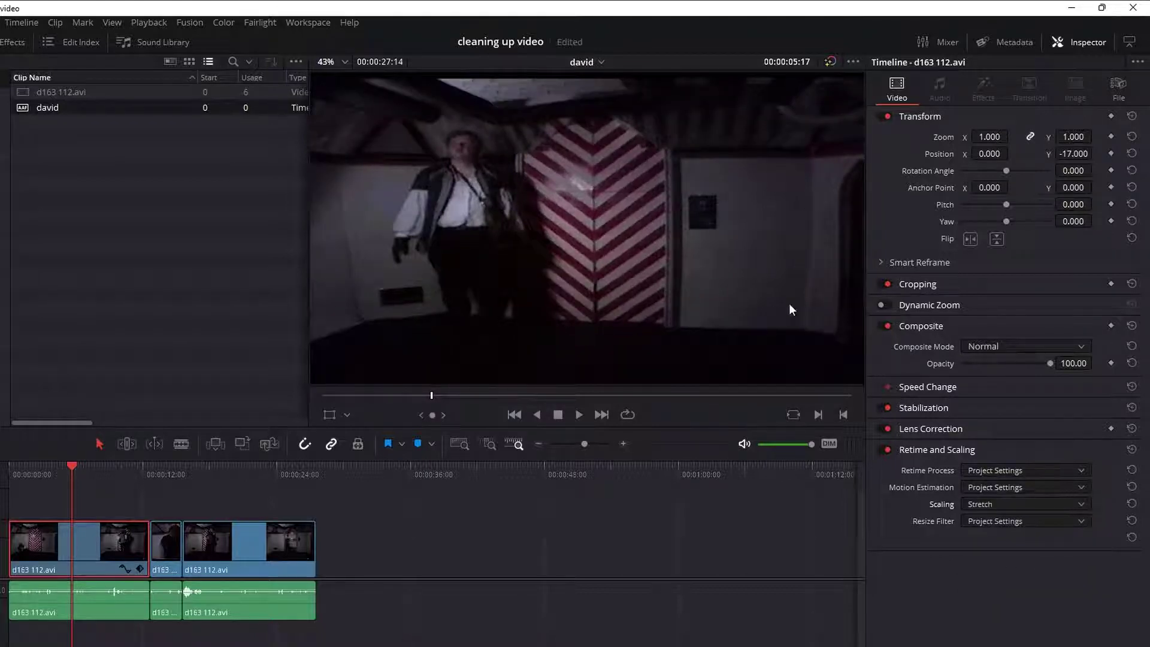
key(ctrl+s)
click(997, 502)
click(996, 519)
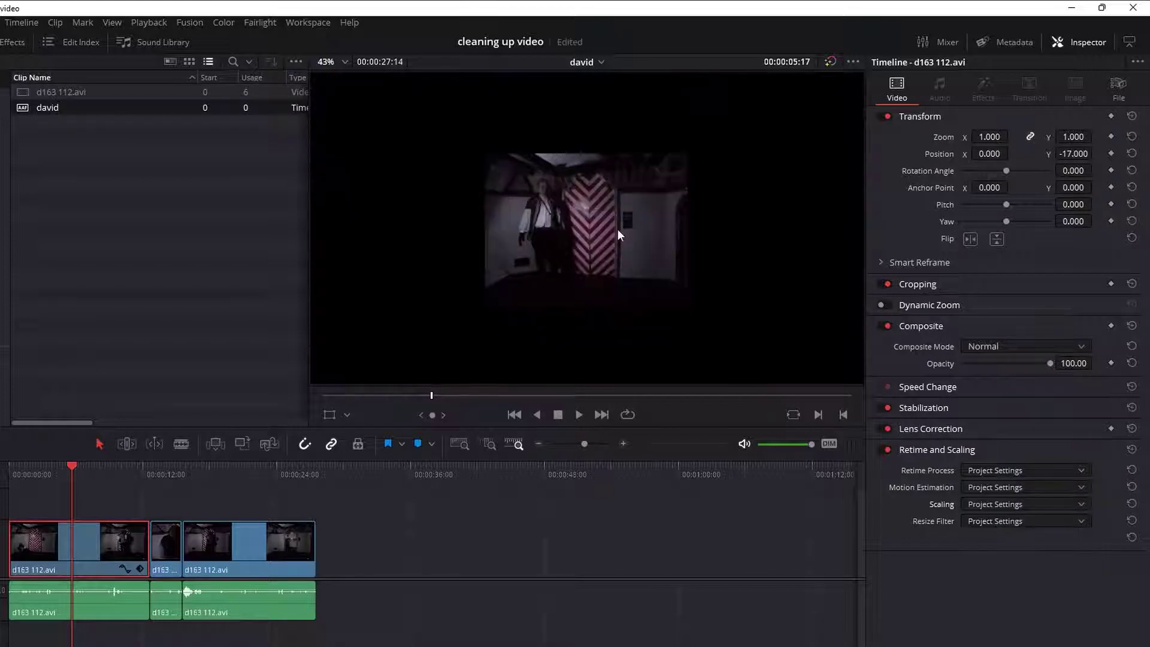
Zoom the first clip to 2.740 with Position X 18.000 and play back to check framing.
key(ctrl+s)
drag(1073, 136, 1096, 136)
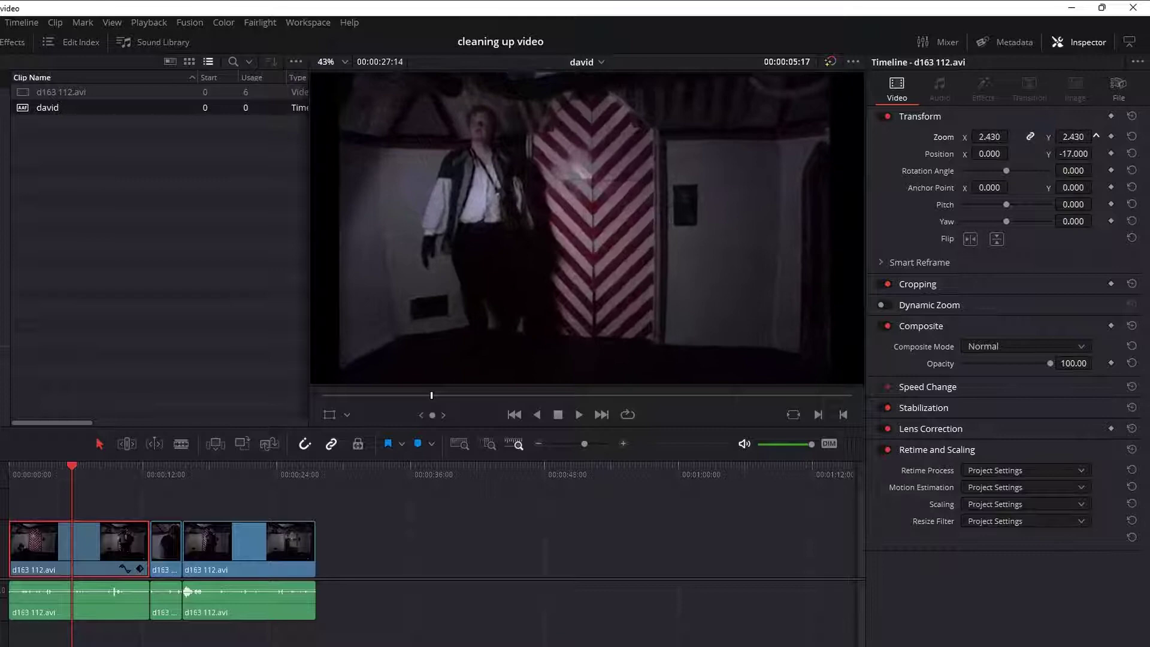
click(78, 472)
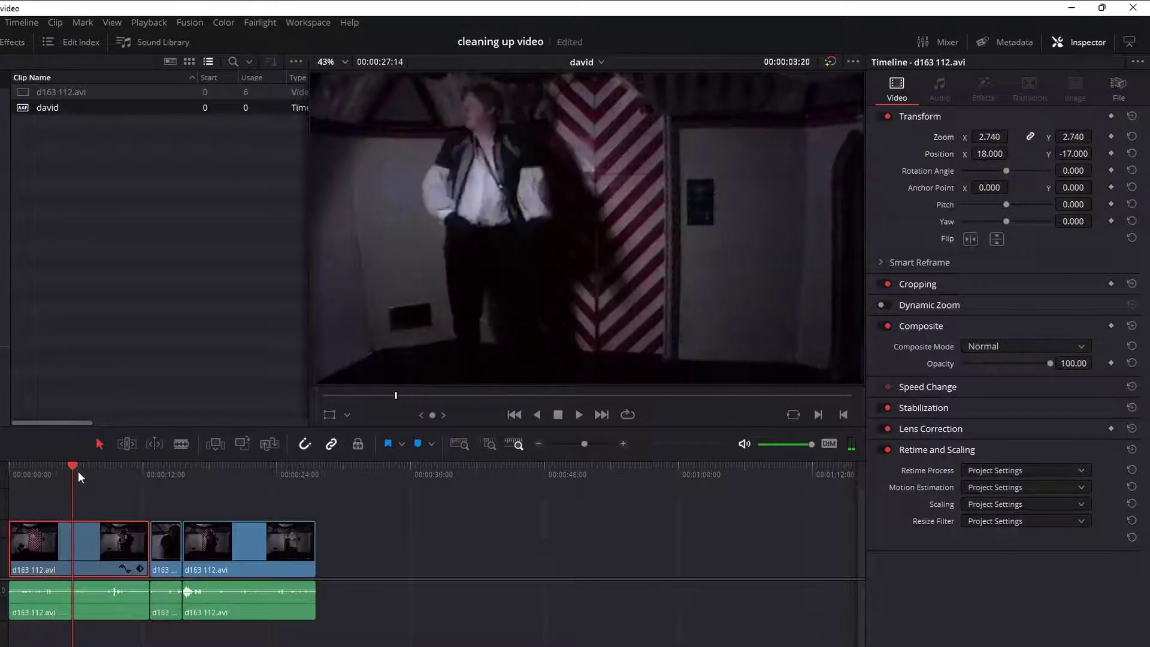
key(space)
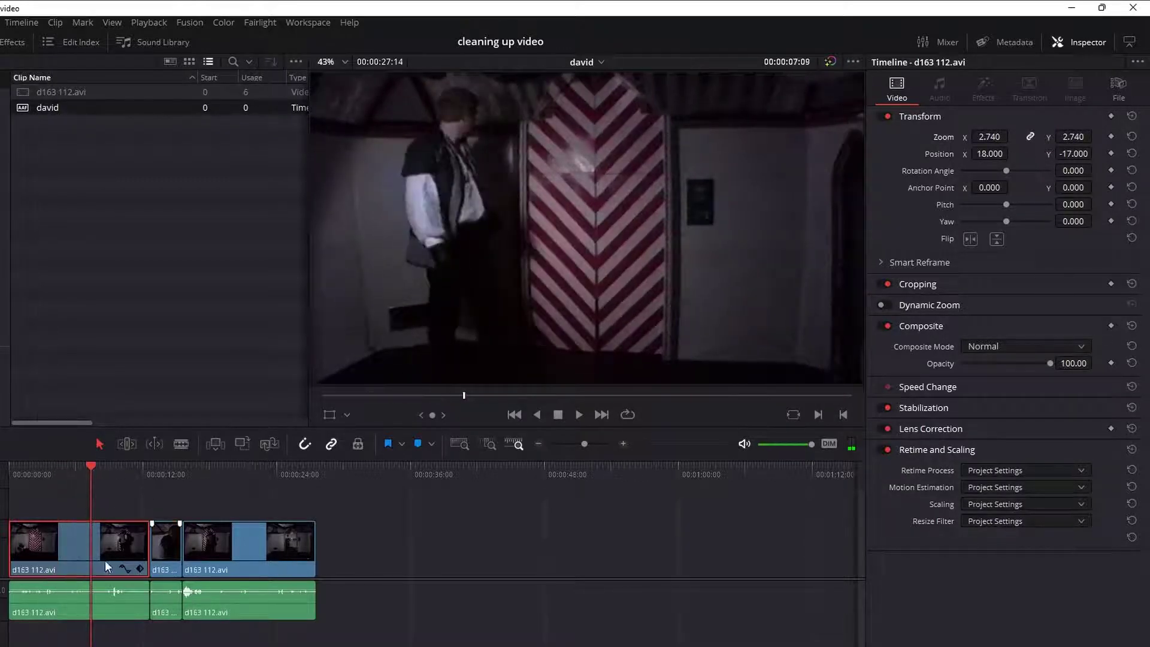
Paste the first clip's Zoom and Position onto the second and third clips, then scrub to check.
right_click(264, 546)
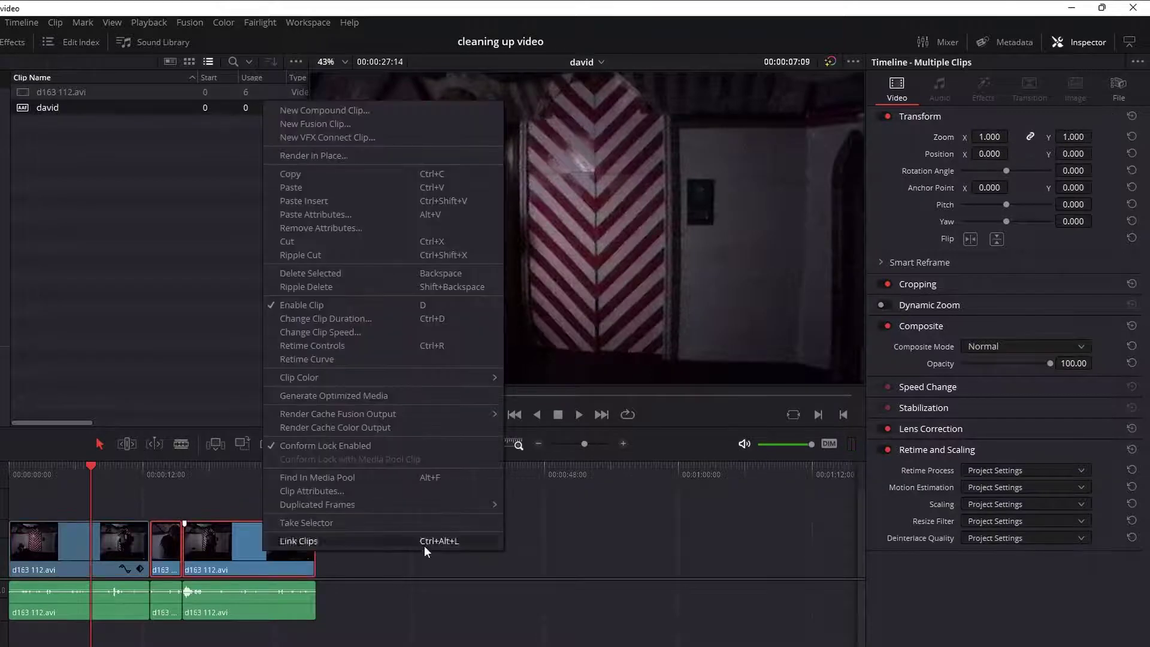
click(375, 214)
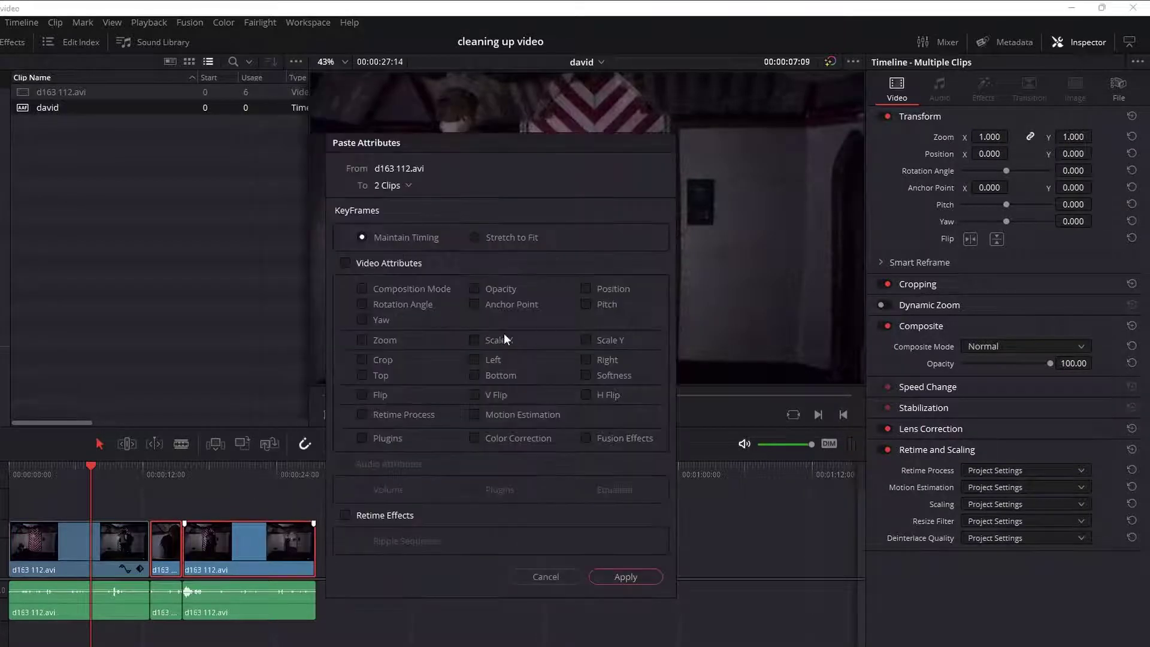
click(585, 287)
click(625, 576)
drag(192, 473, 67, 497)
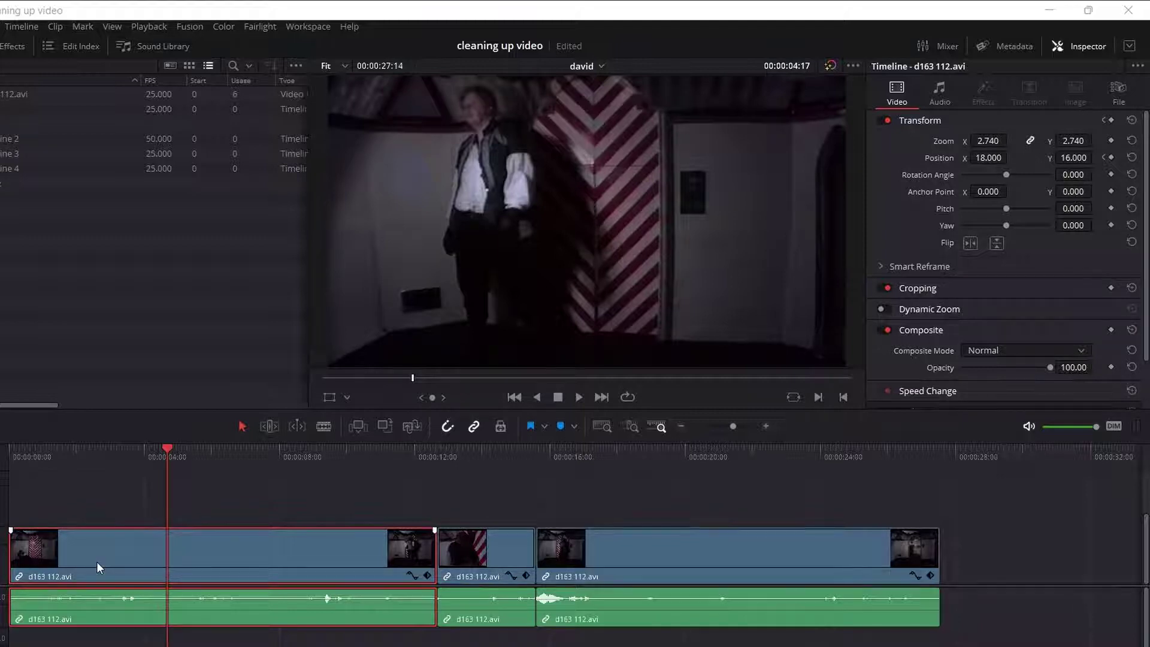
Jump to 00:00:03:05 to see the first clip's keyframed Position Y of 105.727.
click(117, 465)
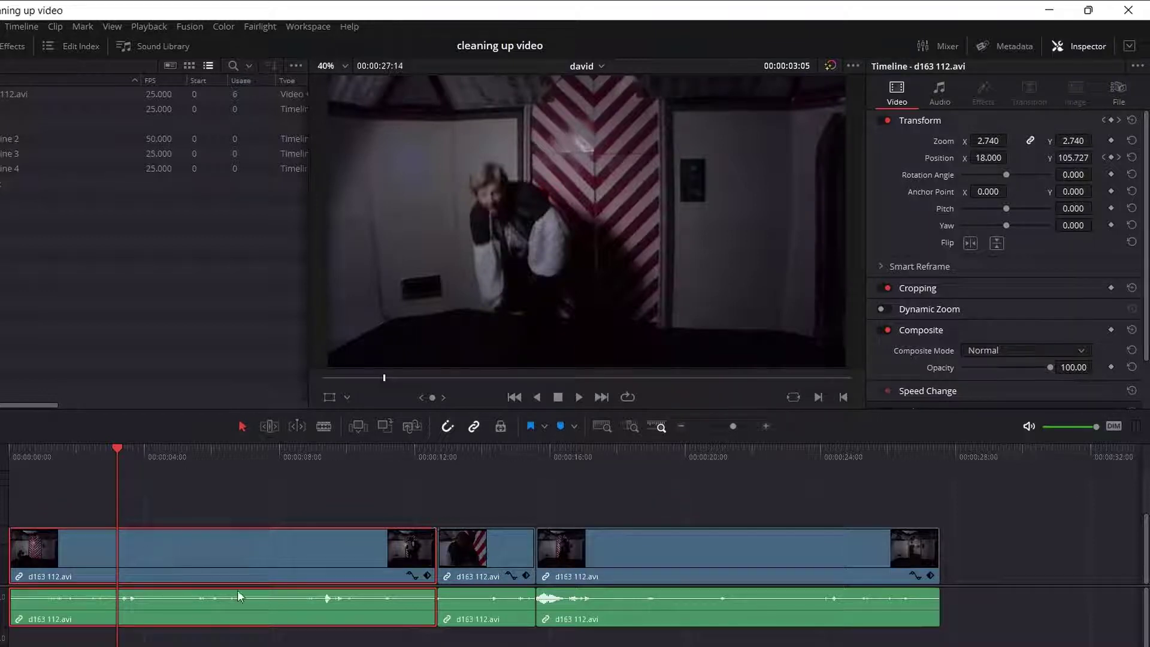
Set the first clip's field dominance to Progressive in Clip Attributes.
right_click(188, 551)
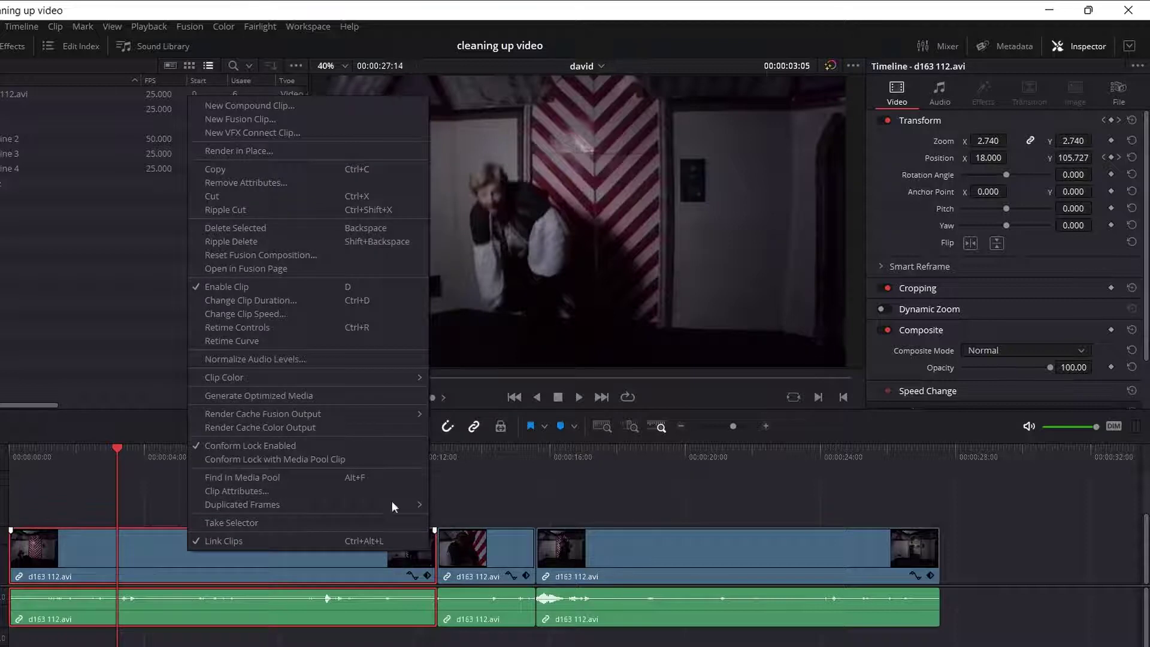
click(236, 488)
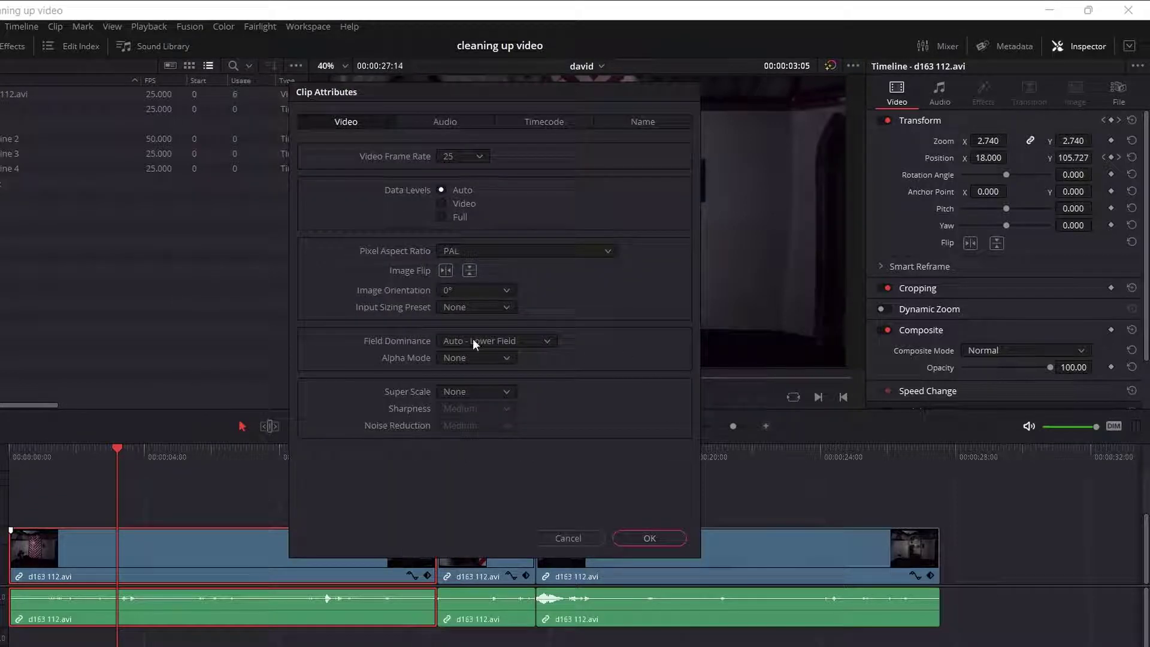
click(473, 340)
click(469, 374)
click(649, 538)
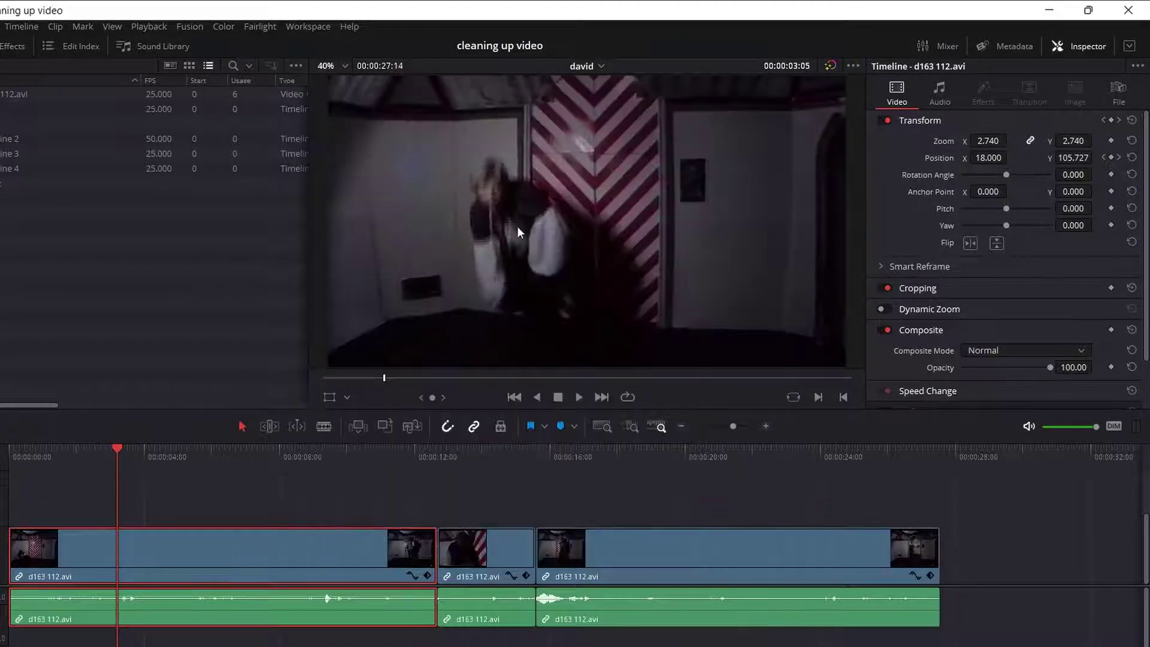
Zoom into the viewer, hide the Media Pool and pan across the figure.
scroll(542, 217, up, 3)
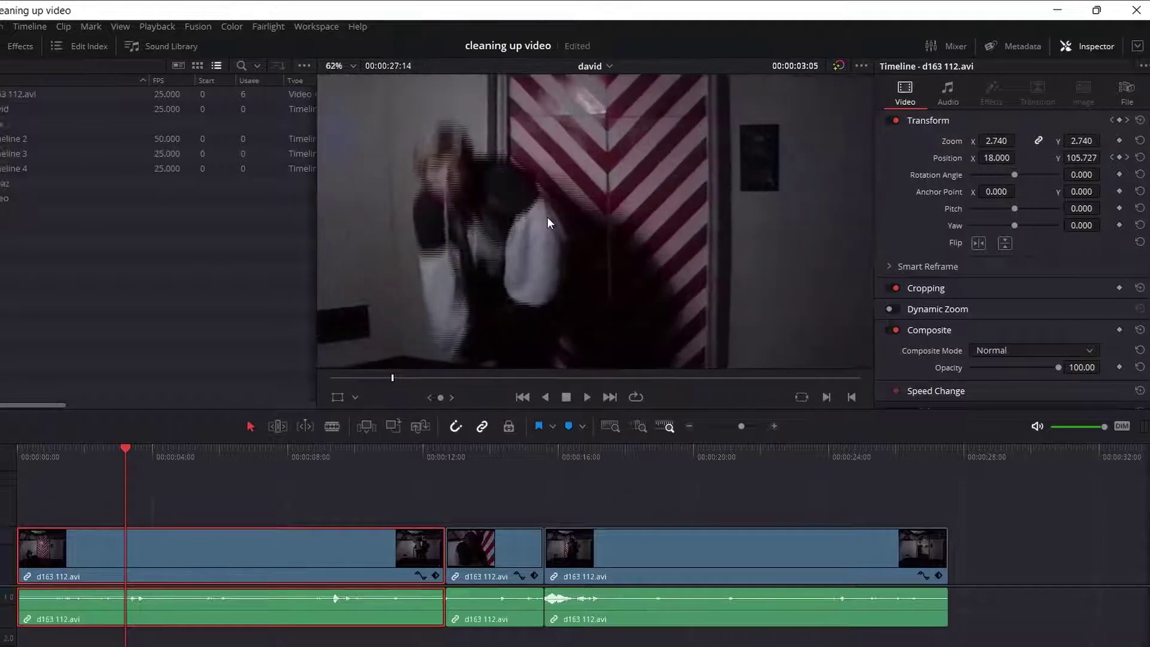
scroll(608, 216, up, 2)
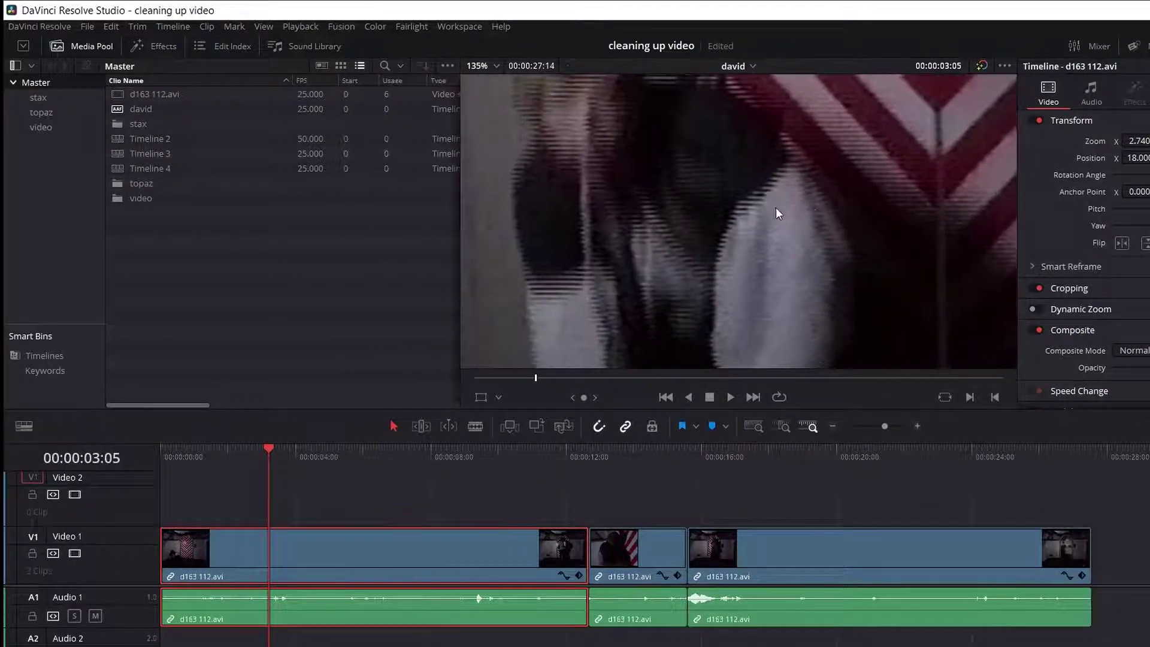
key(ctrl+shift+1)
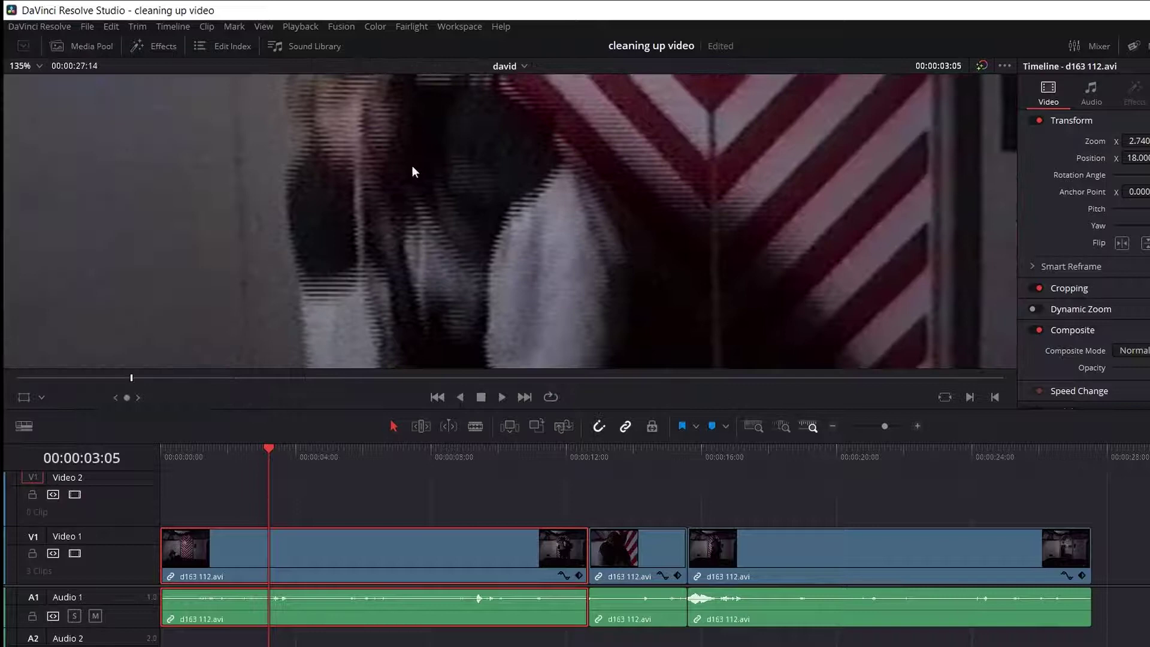
drag(412, 165, 282, 224)
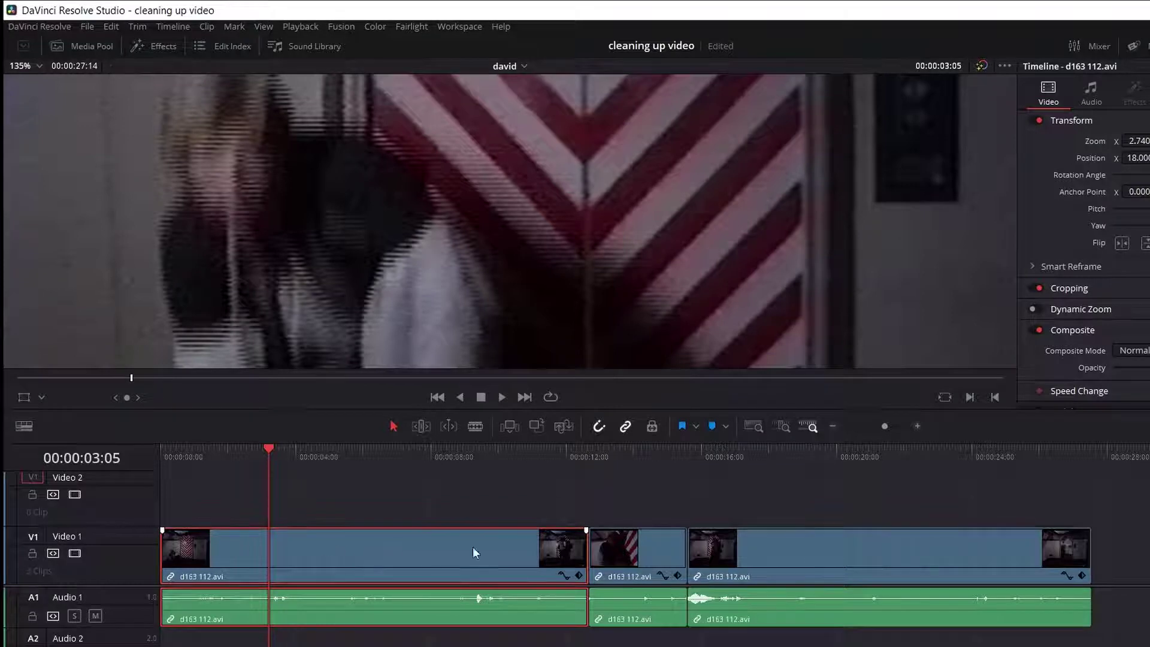
Recheck the first clip's attributes without changes, then scrub back along the timeline.
right_click(414, 551)
click(545, 502)
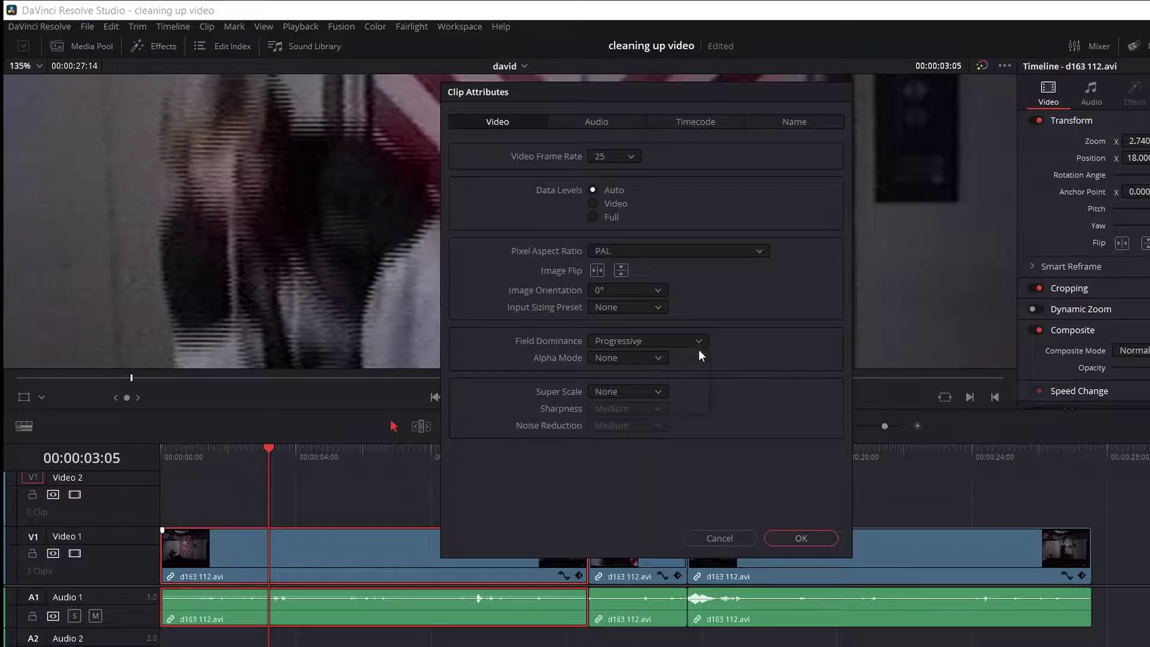
key(Escape)
drag(298, 455, 268, 461)
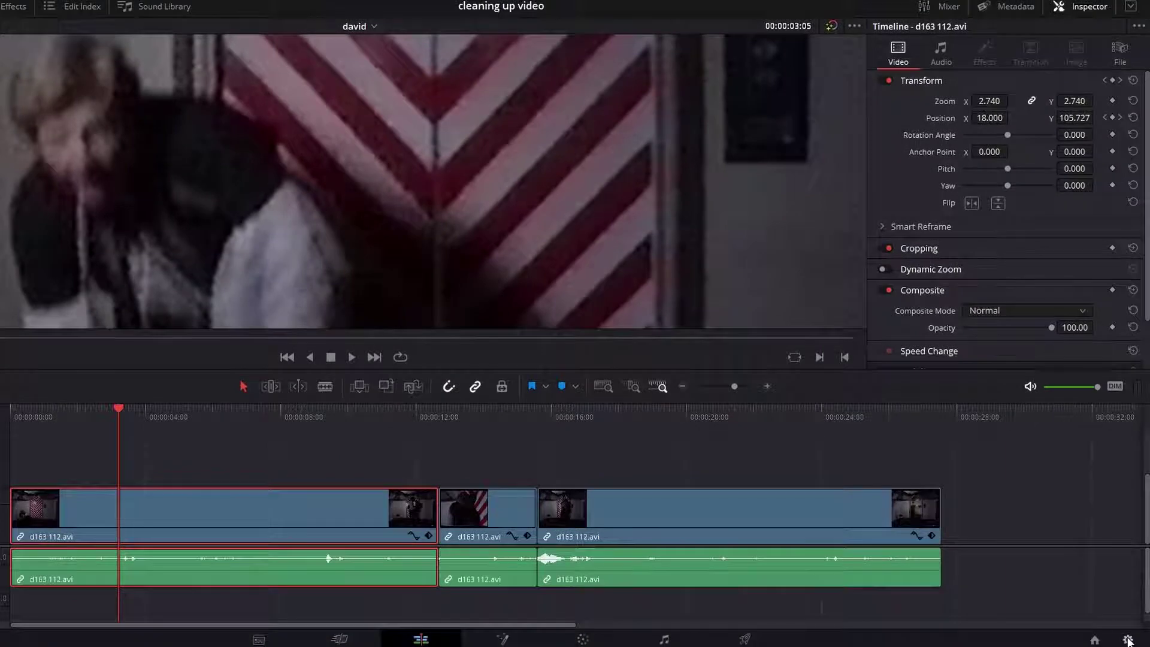
Set Image Scaling deinterlace quality to Normal in Project Settings and save.
click(1128, 639)
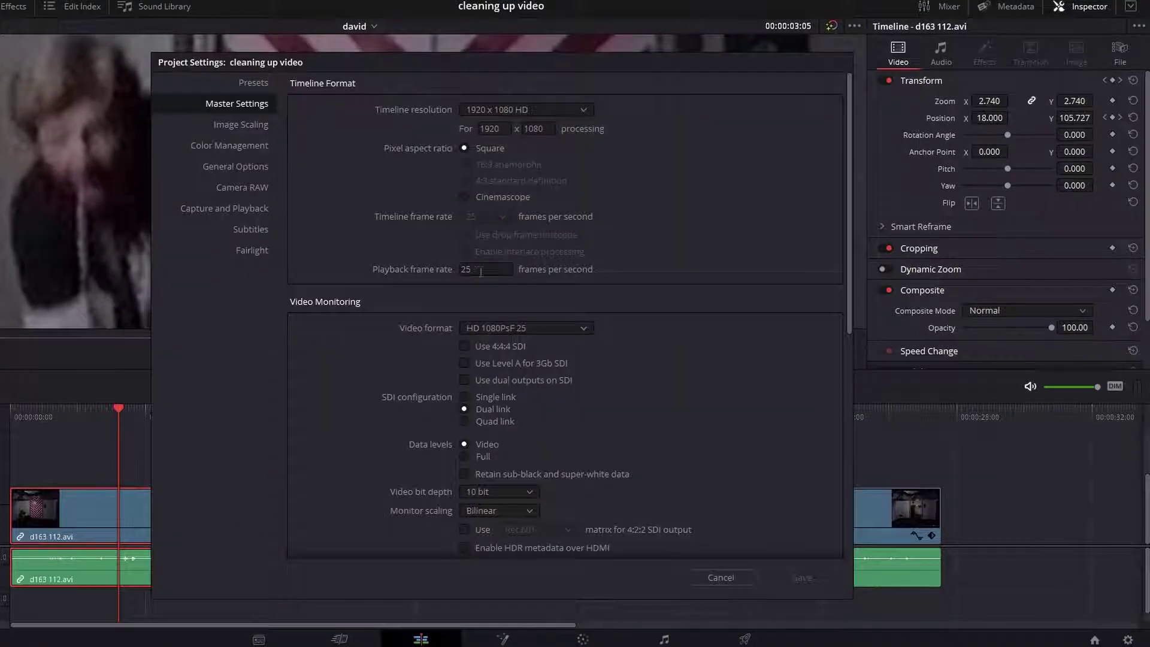
click(222, 124)
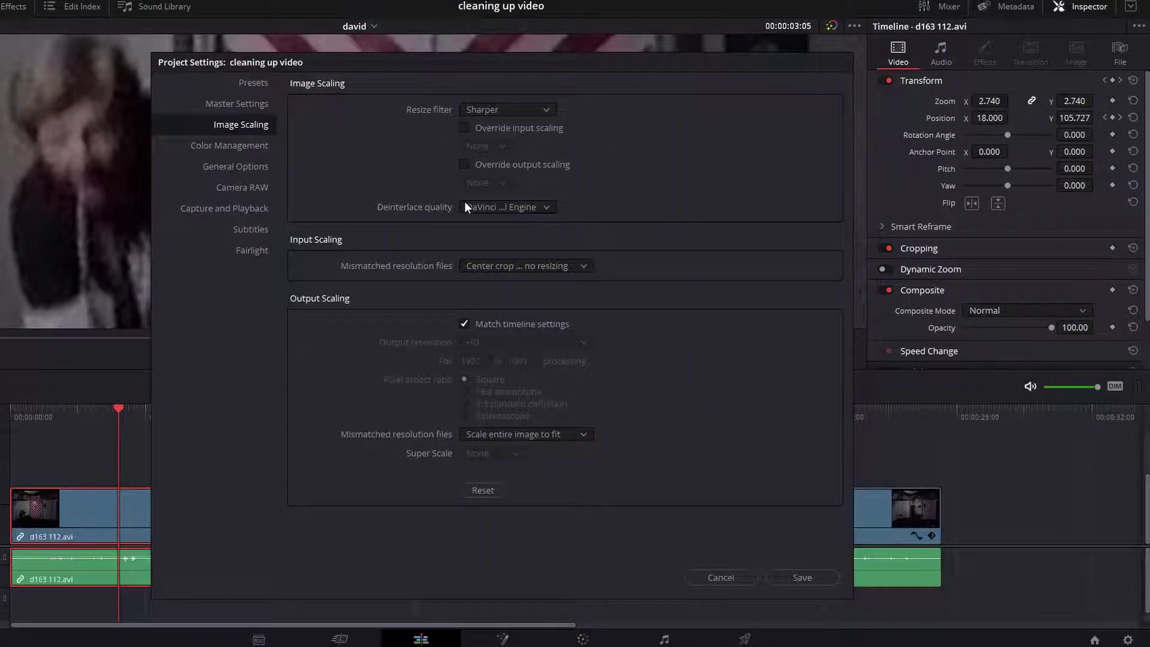
click(537, 205)
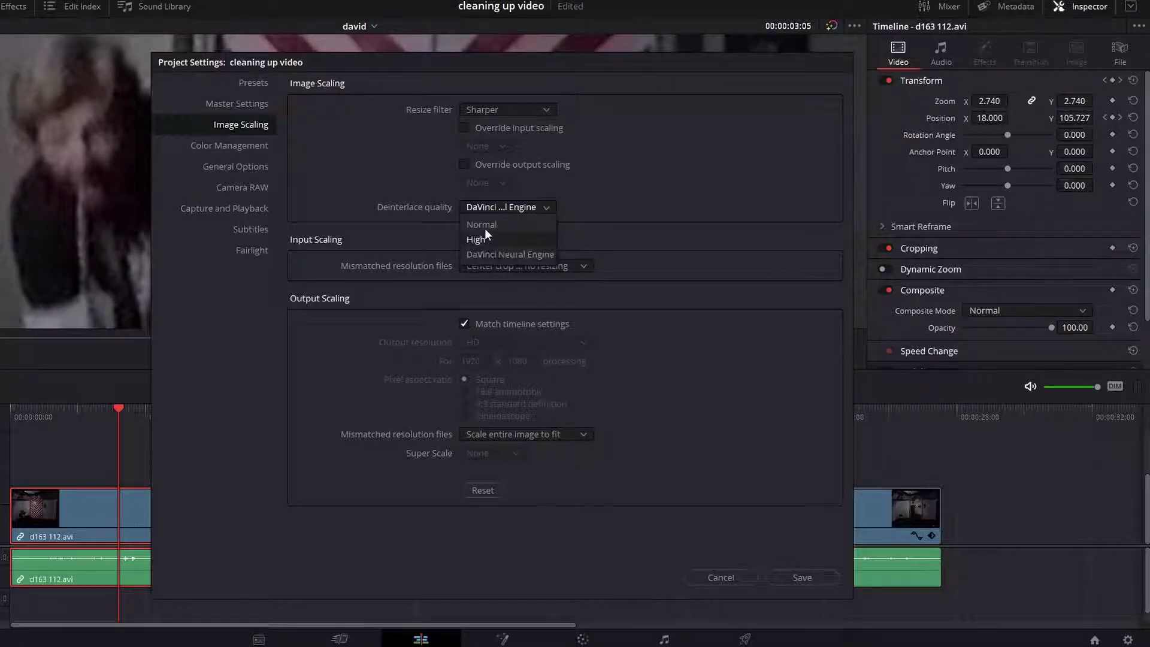
click(482, 226)
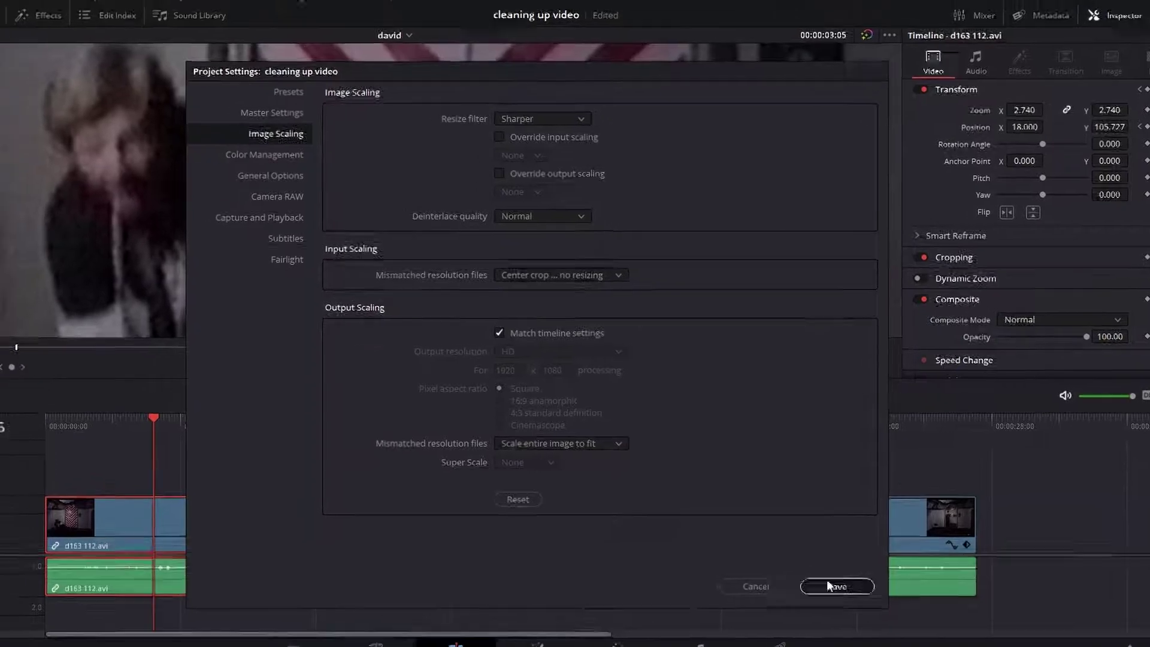
click(802, 577)
Scale the D037 322 1005812.avi clip to zoom 2.750 at Position X 29, Y 224.
mouse_move(273, 455)
mouse_down()
mouse_move(292, 458)
mouse_move(259, 462)
mouse_move(299, 466)
mouse_move(267, 472)
mouse_up()
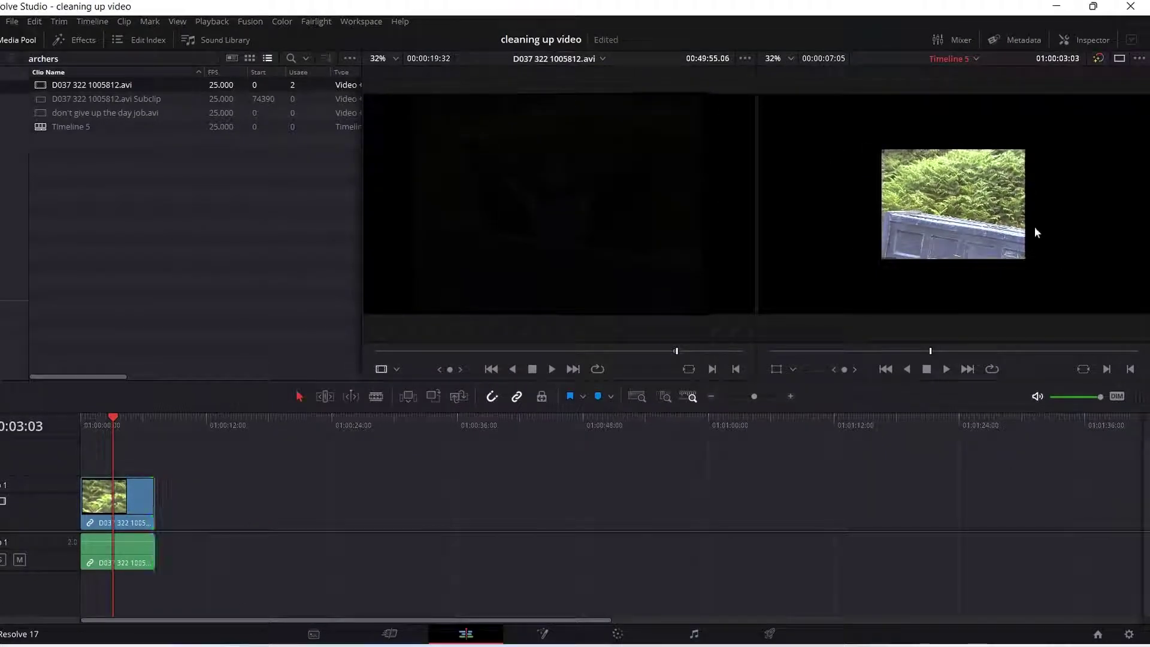
click(143, 495)
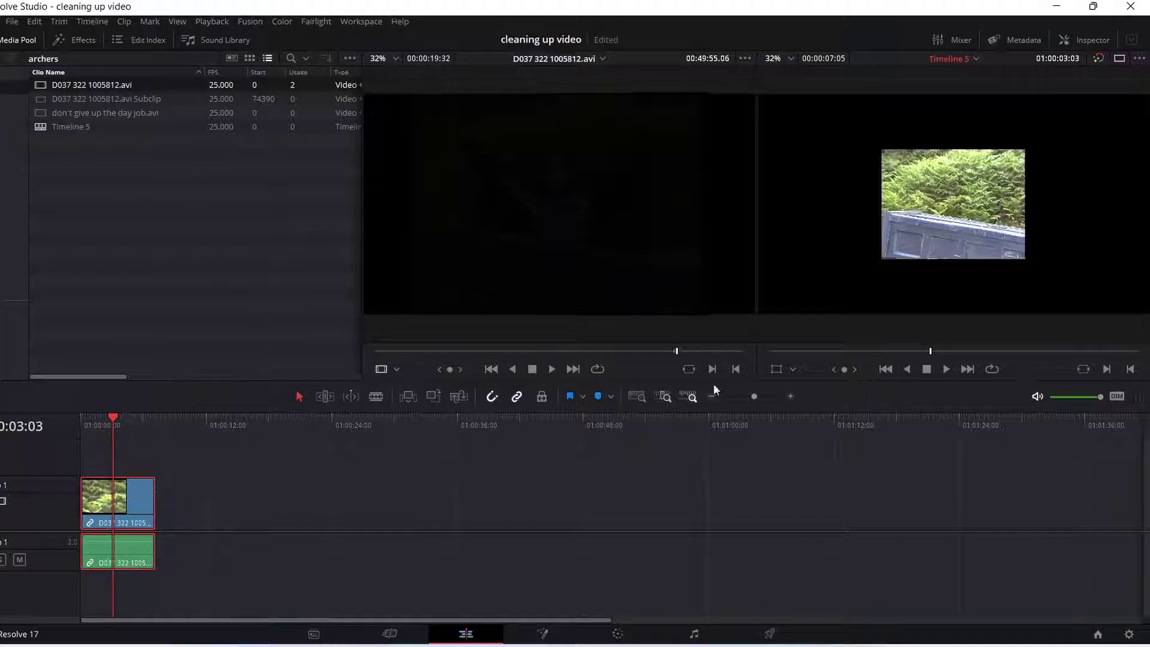
click(1103, 37)
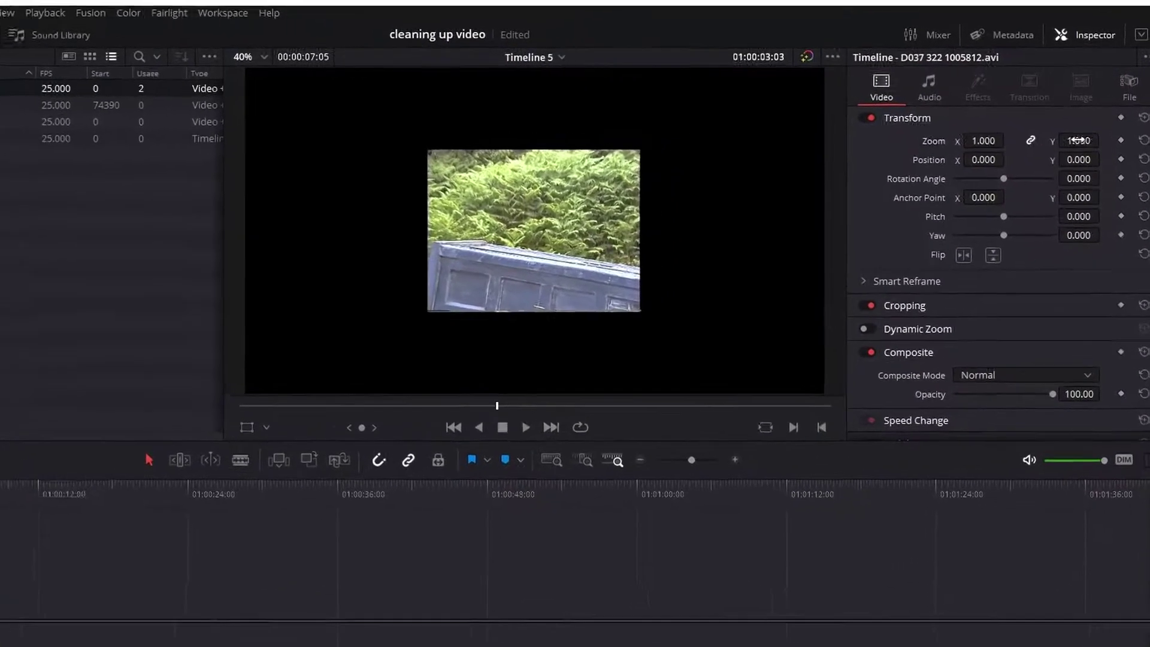
drag(1077, 140, 1132, 142)
drag(985, 159, 1001, 185)
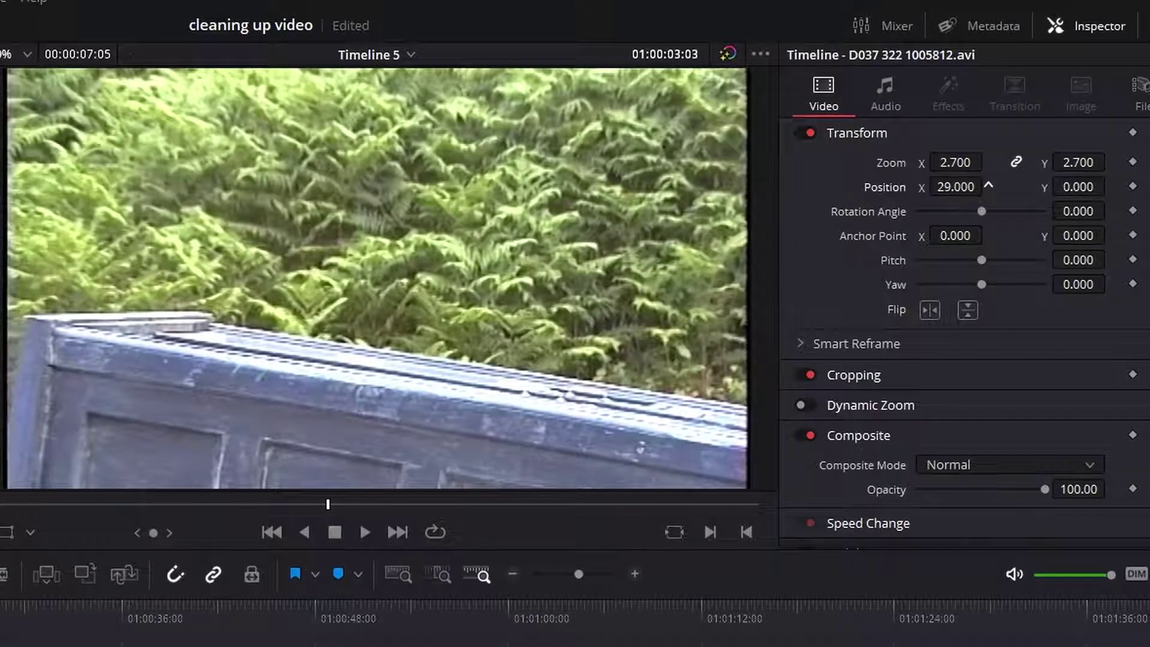
drag(1101, 160, 1143, 185)
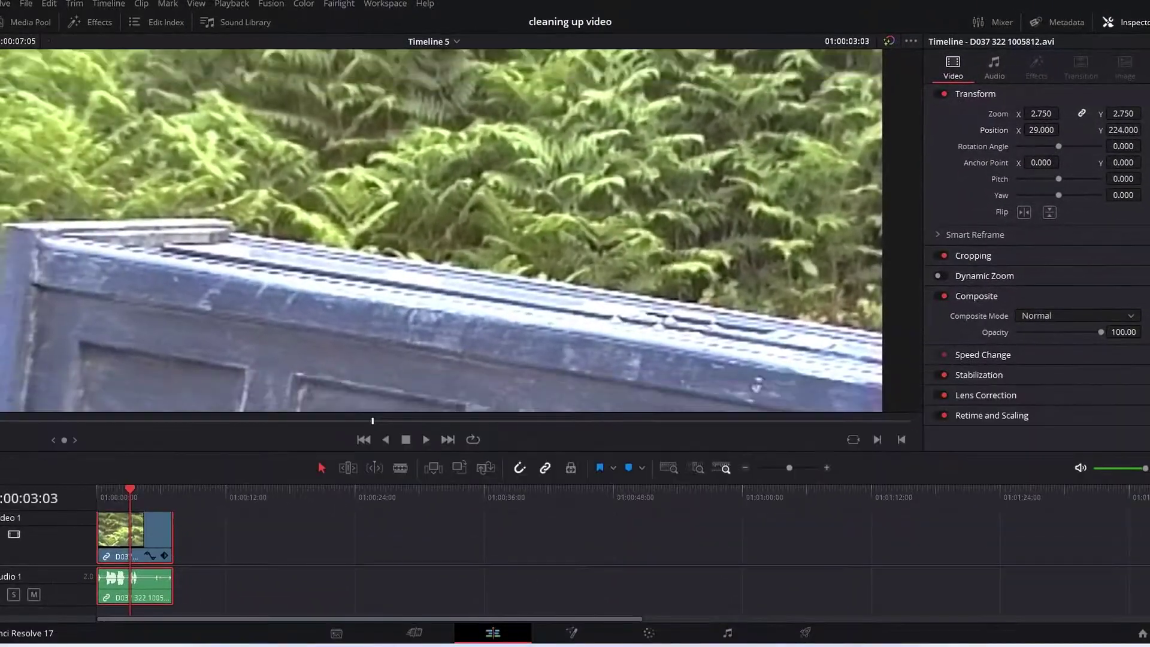
Set the project's deinterlace quality to High in Image Scaling settings.
key(shift+9)
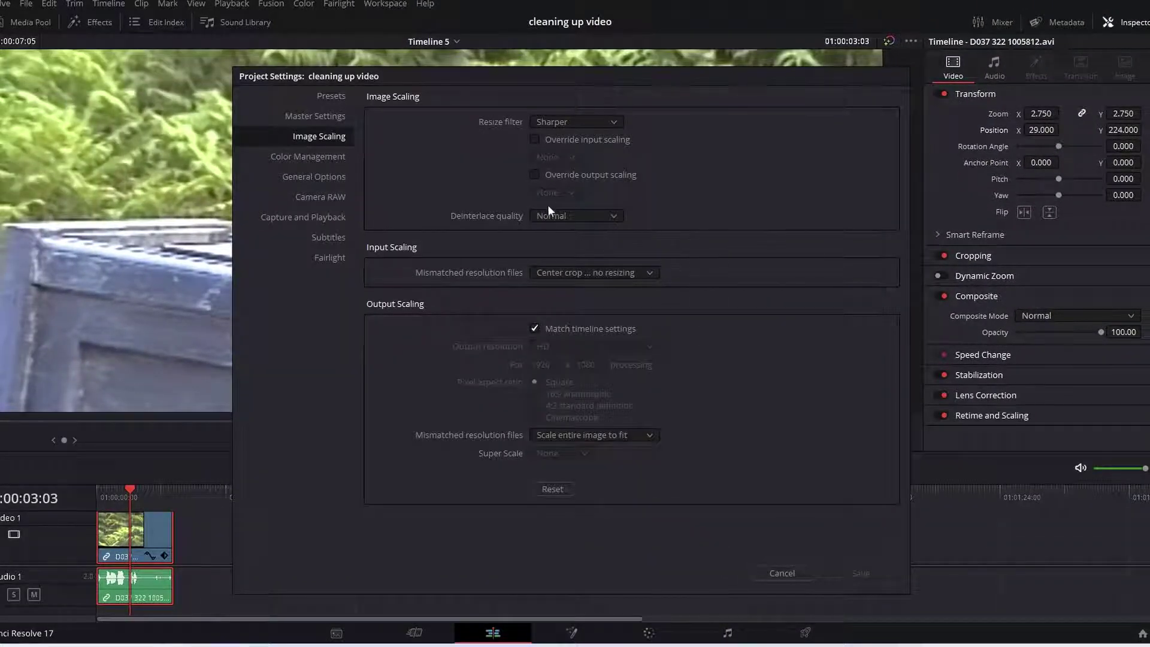
drag(454, 76, 789, 71)
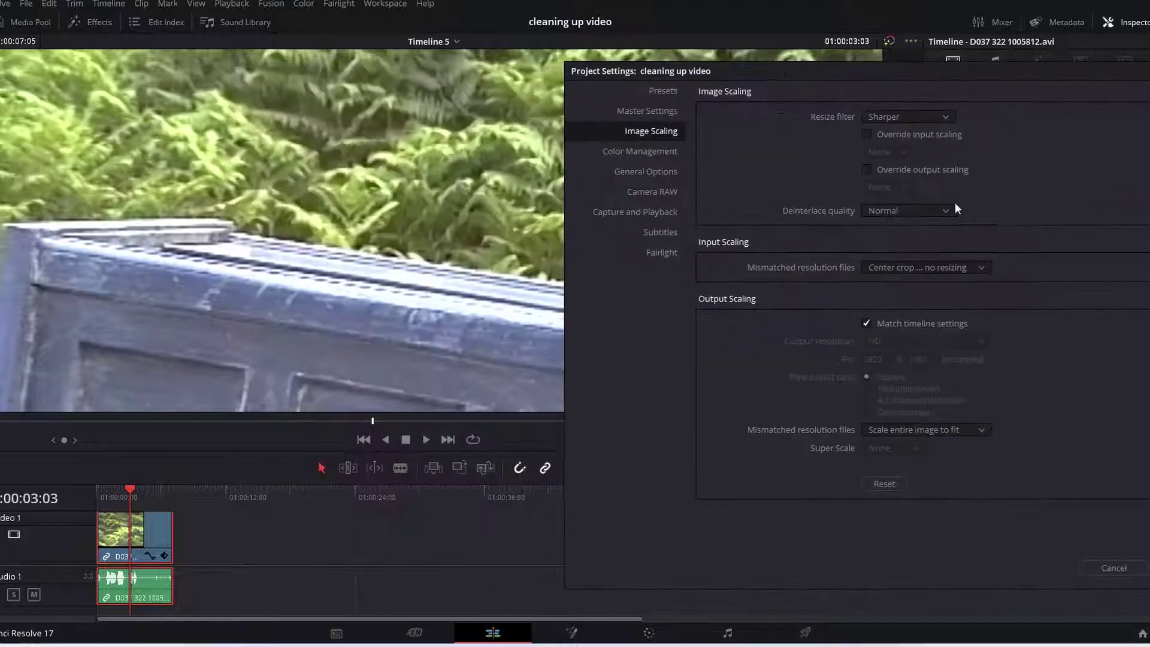
click(927, 210)
click(908, 239)
key(Return)
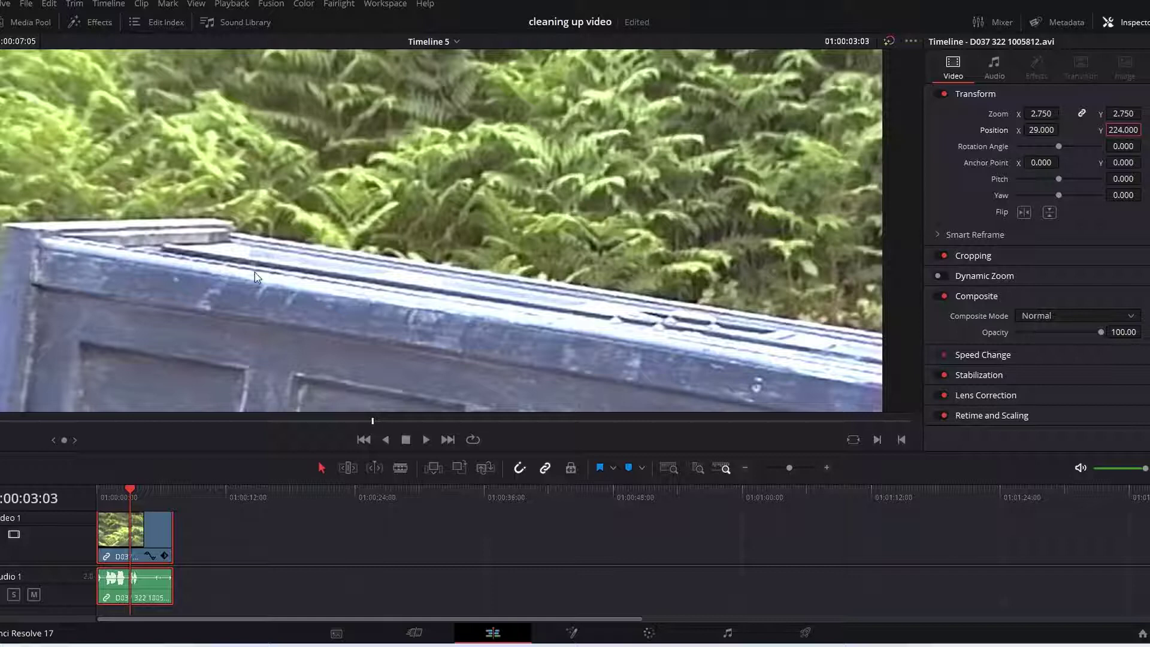
Change deinterlace quality to DaVinci Neural Engine, save, and scrub to check the result.
key(shift+9)
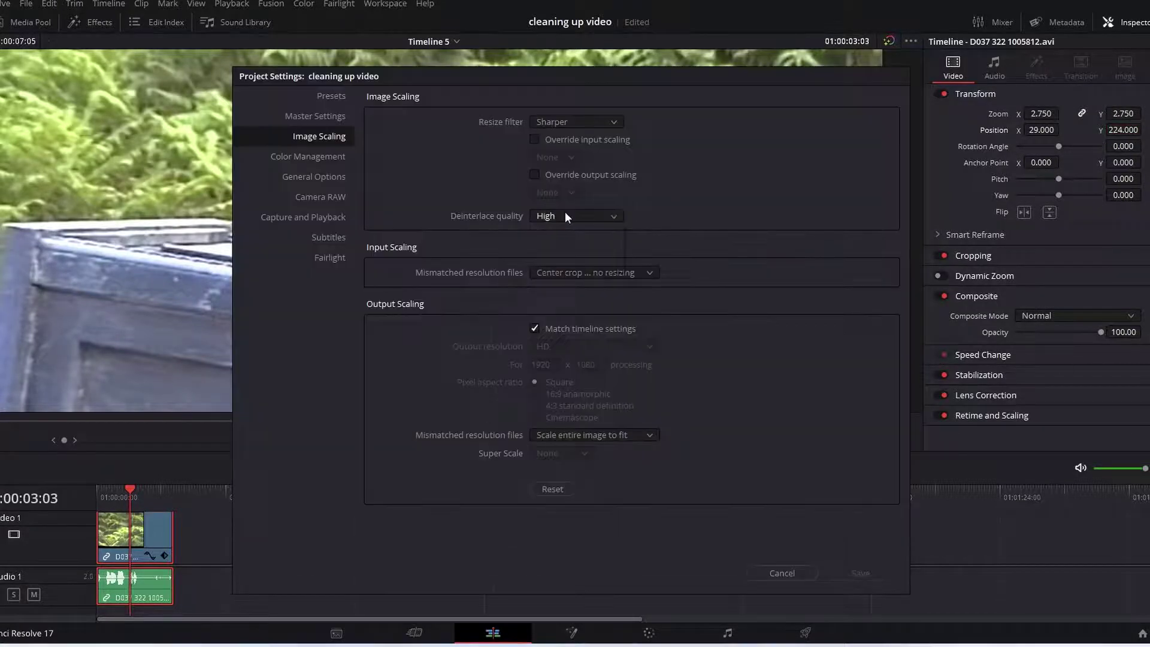
click(566, 211)
click(565, 257)
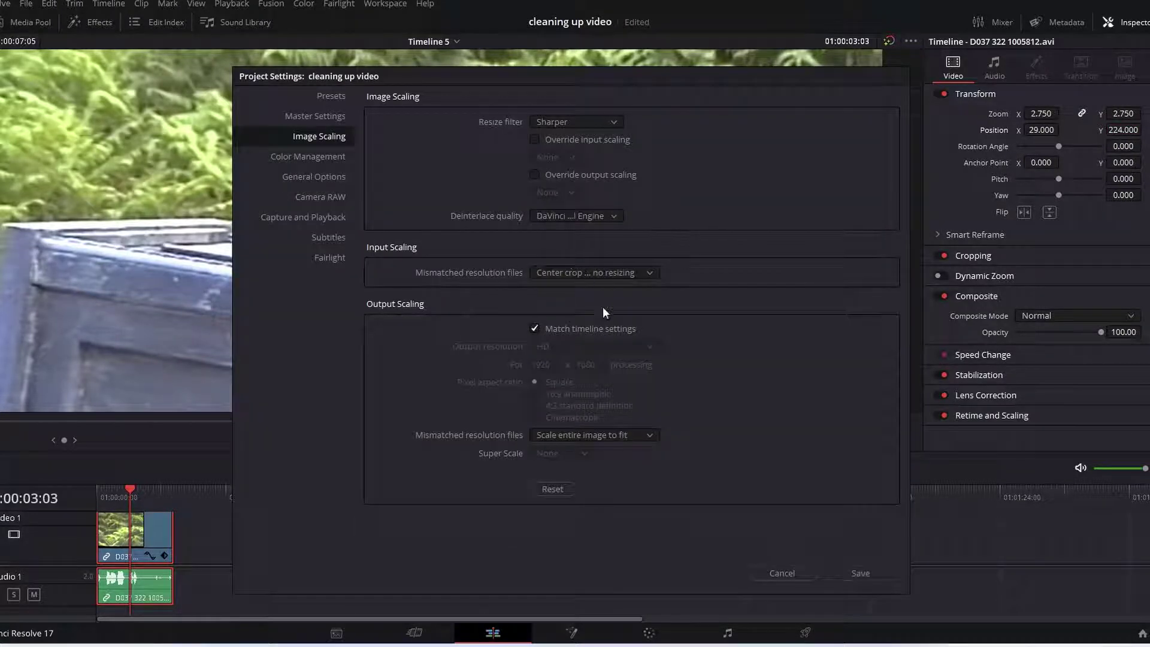
click(863, 572)
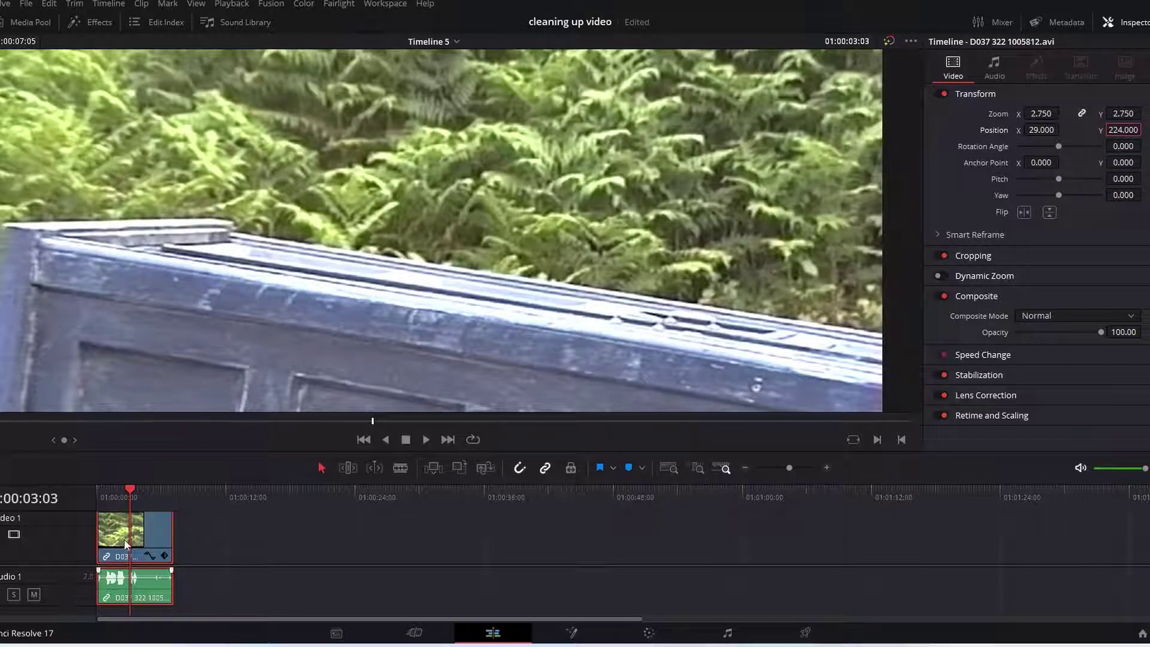
mouse_move(113, 503)
mouse_down()
mouse_move(132, 510)
mouse_move(105, 508)
mouse_move(122, 508)
mouse_up()
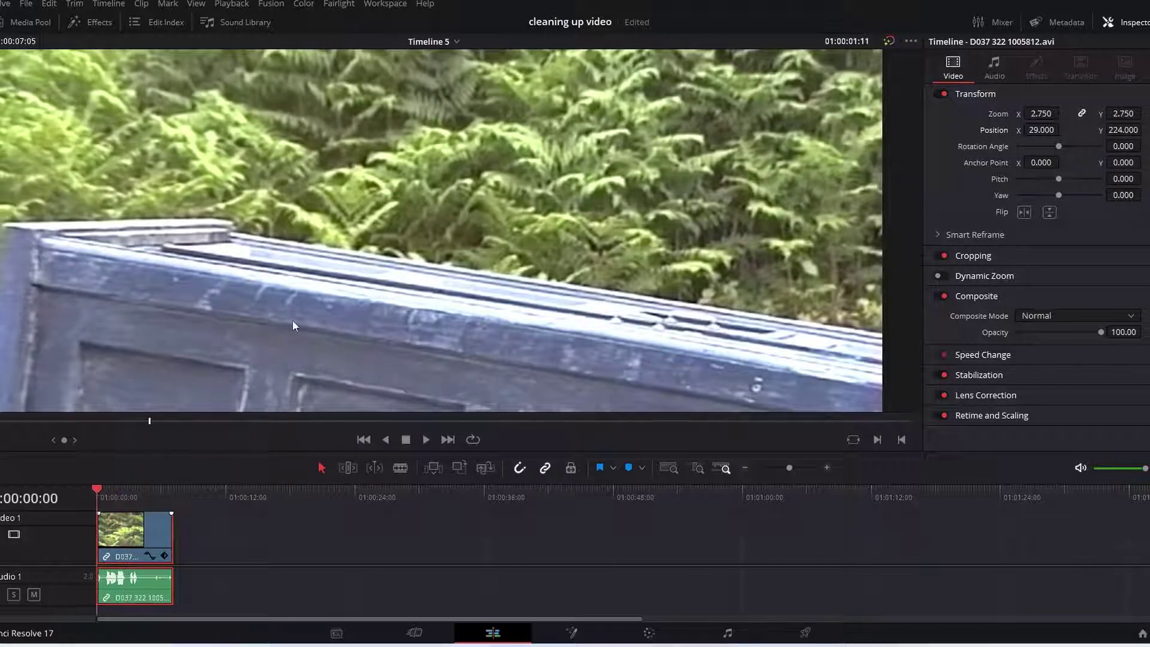
Scroll StaxRip's Automatic Workflow window to view the AVS Filters panel.
scroll(509, 339, down, 1)
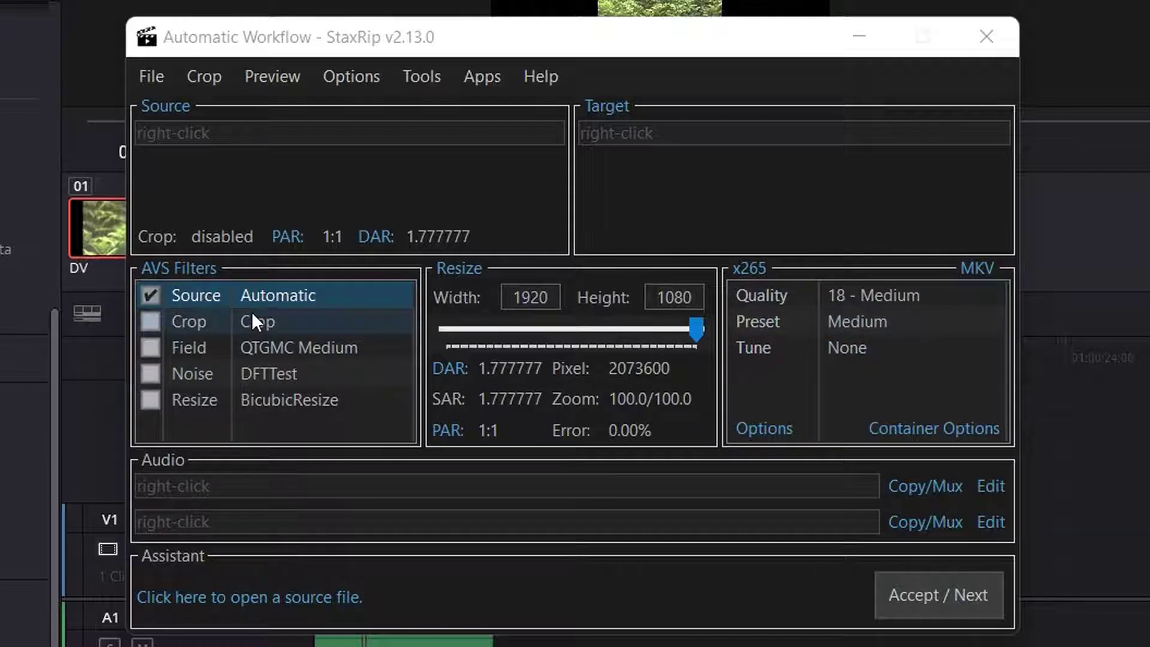
Enable the Field filter and expand its Field > Deinterlace > QTGMC menu choices.
click(149, 348)
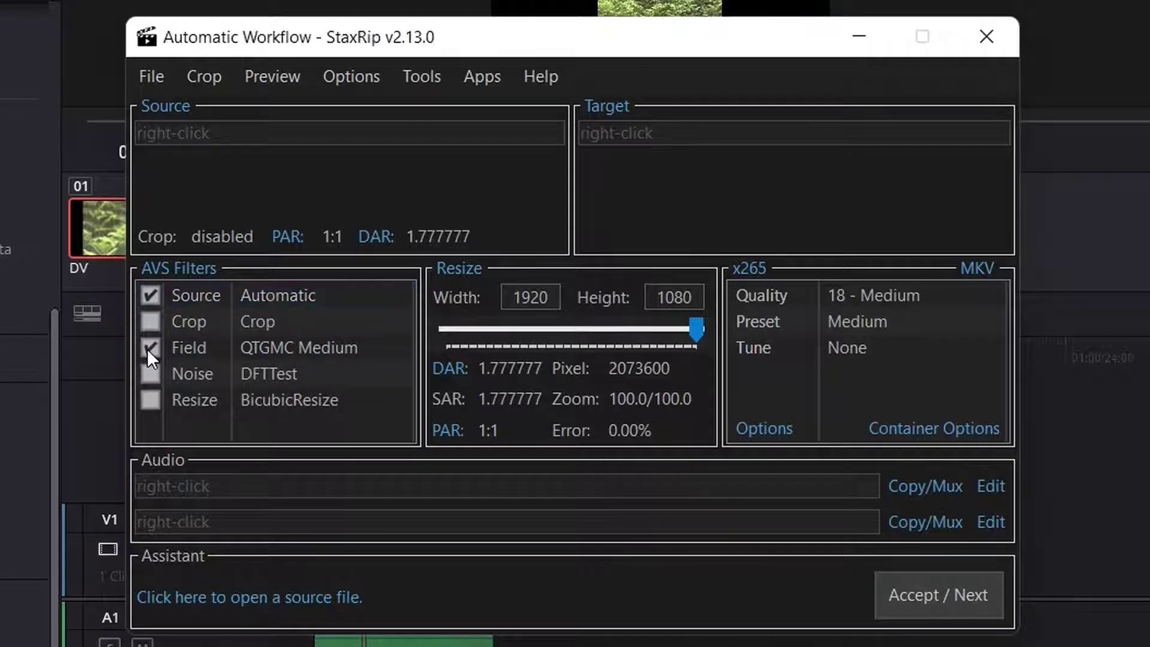
right_click(282, 346)
mouse_move(315, 363)
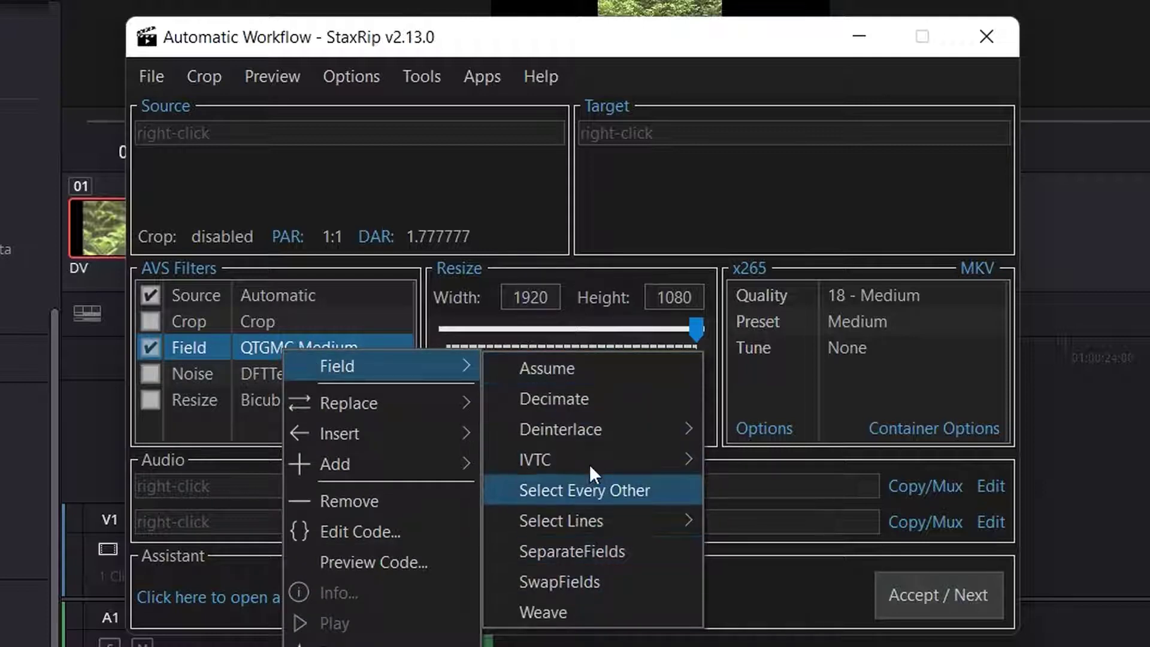
mouse_move(585, 440)
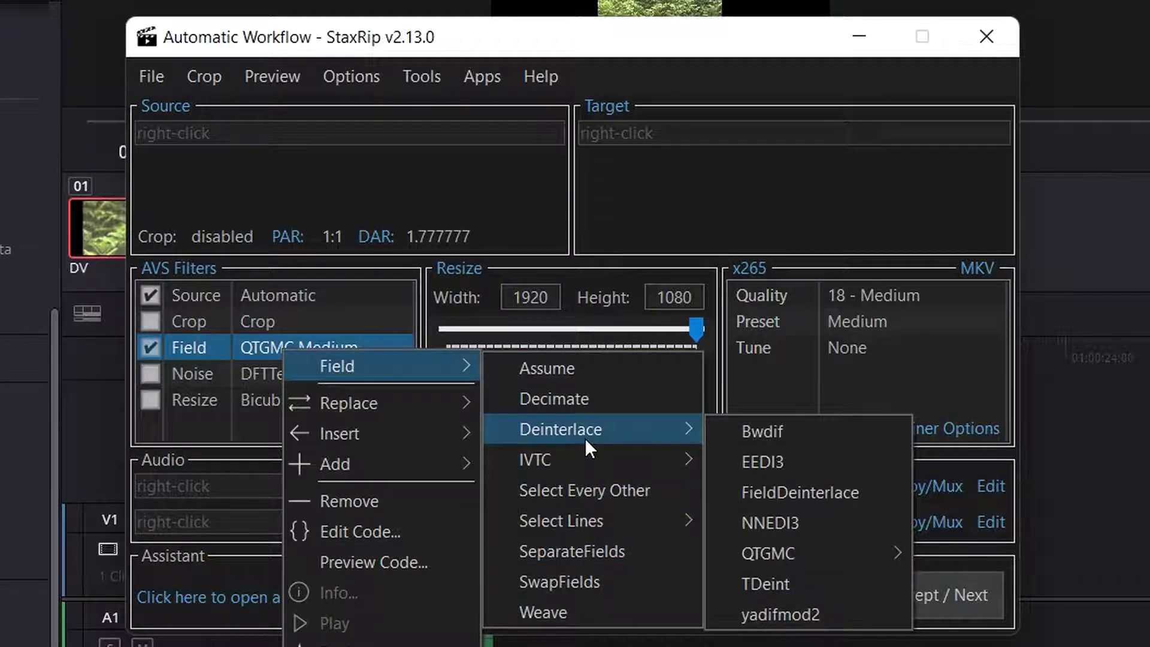
mouse_move(767, 553)
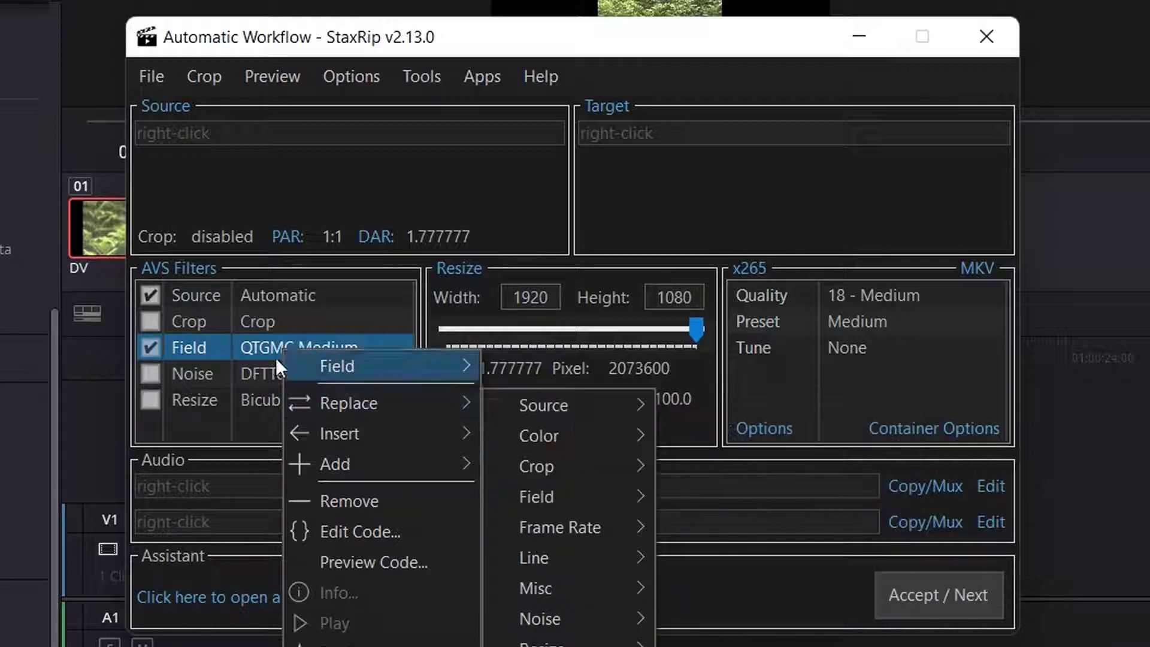
Set the Field filter to QTGMC with the Medium preset and Interlaced input type.
mouse_move(452, 374)
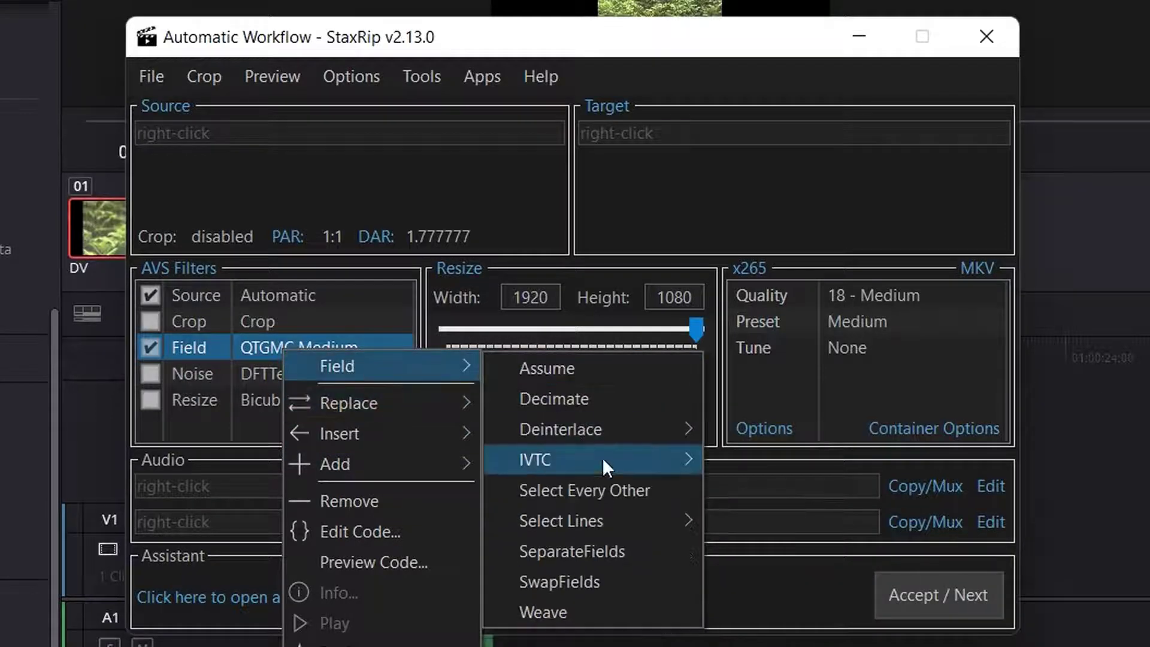
mouse_move(826, 559)
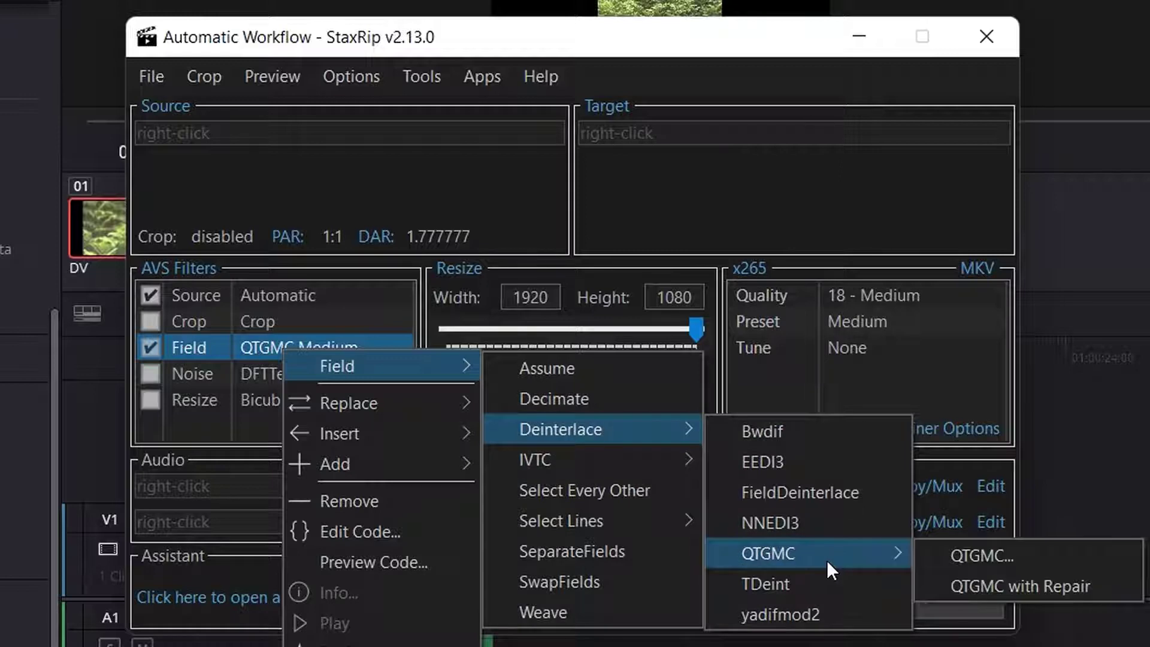
click(956, 549)
drag(488, 37, 616, 37)
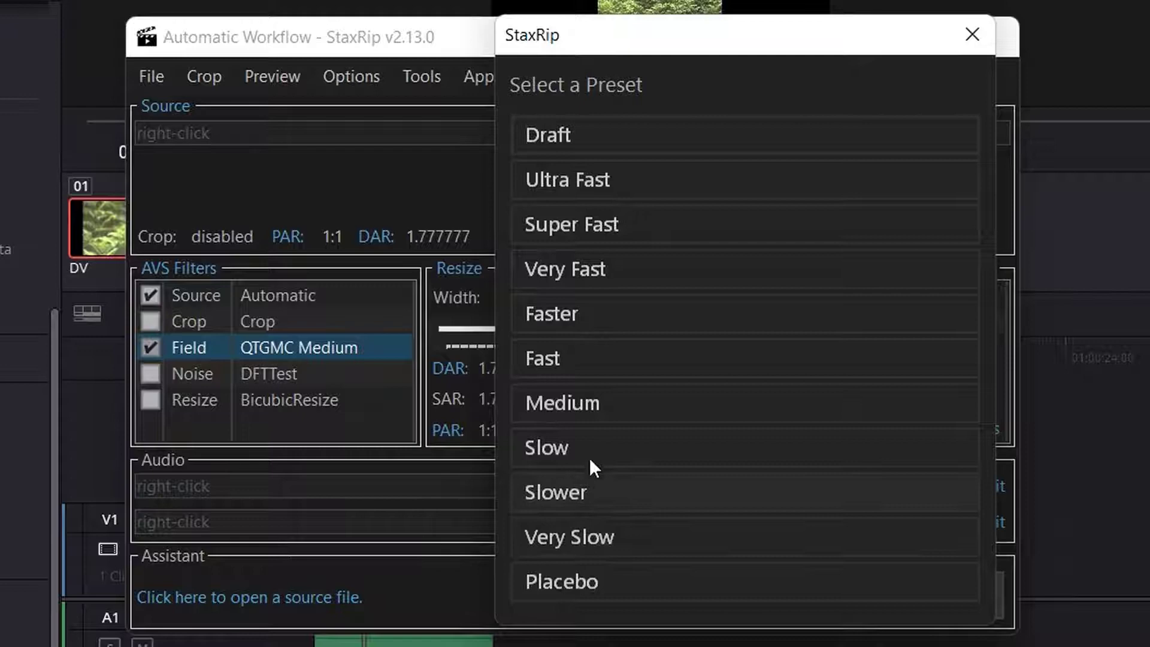
click(574, 397)
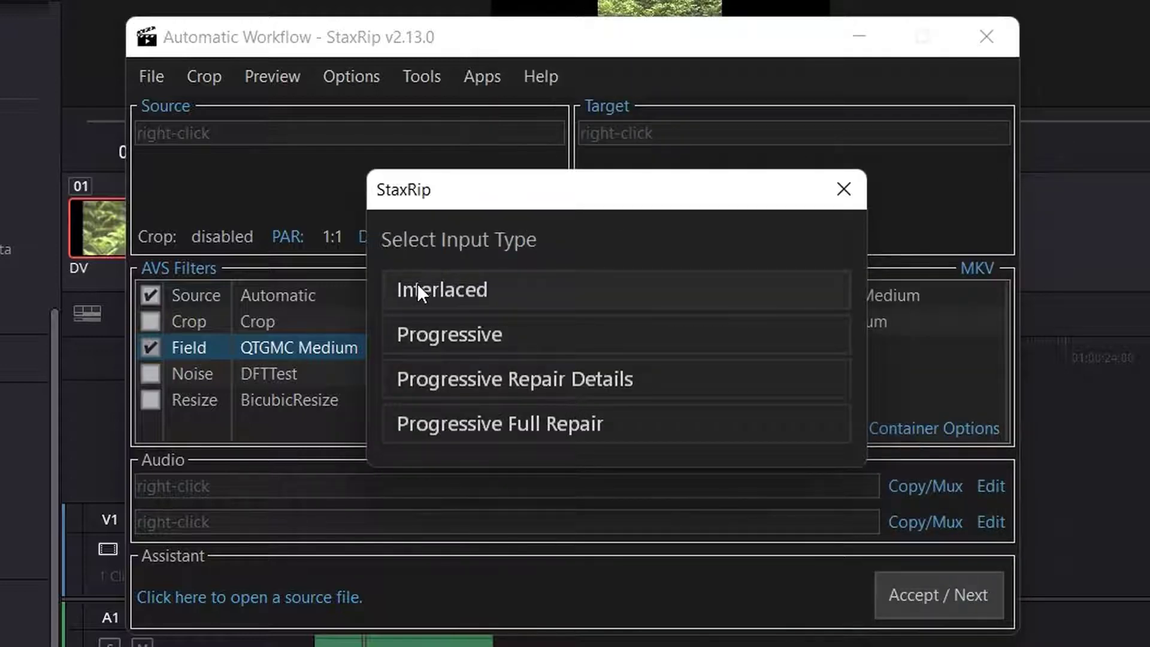
click(456, 288)
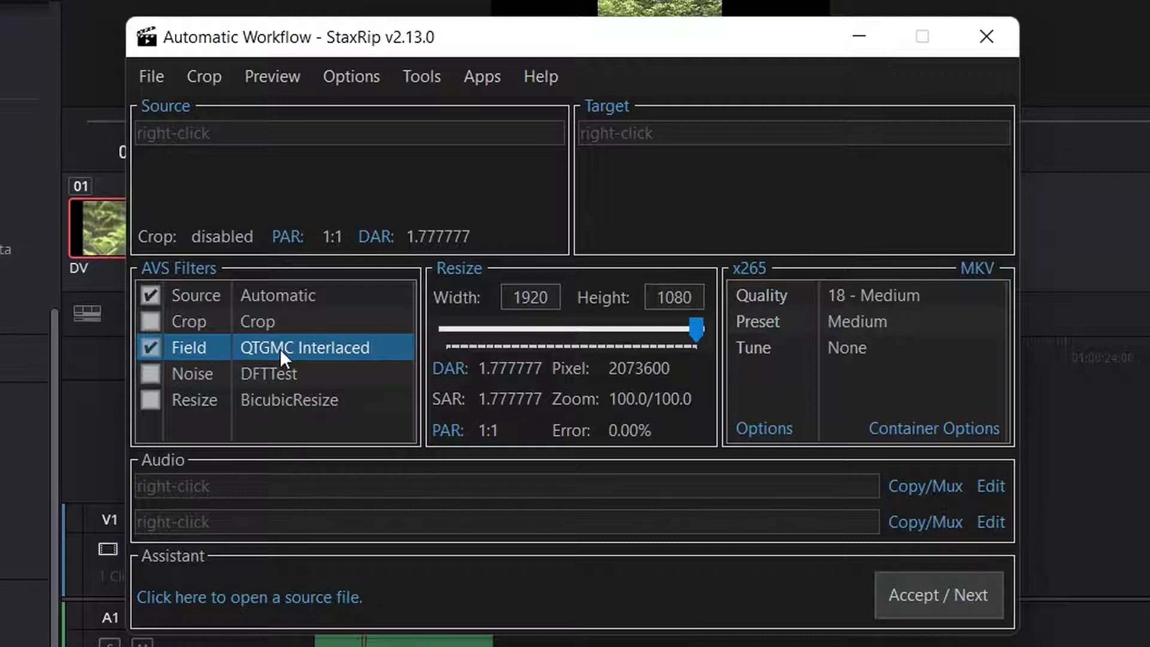
Append ', fpsdivisor=2' to the Field filter's QTGMC line in the Code Editor.
double_click(279, 348)
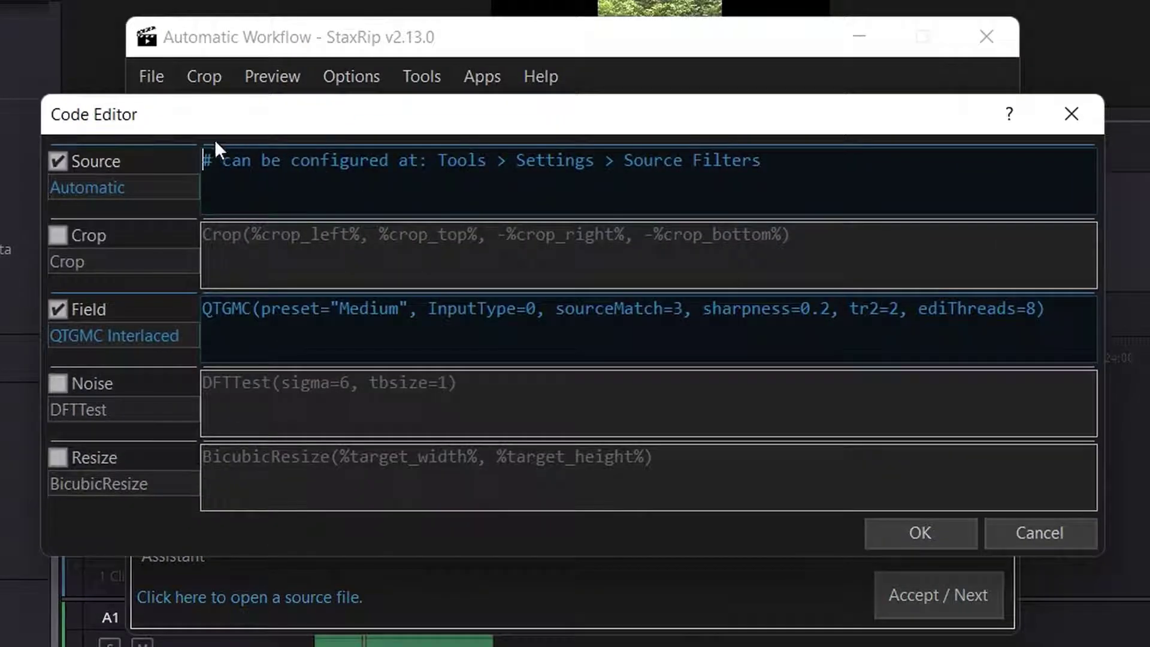
drag(211, 127, 51, 120)
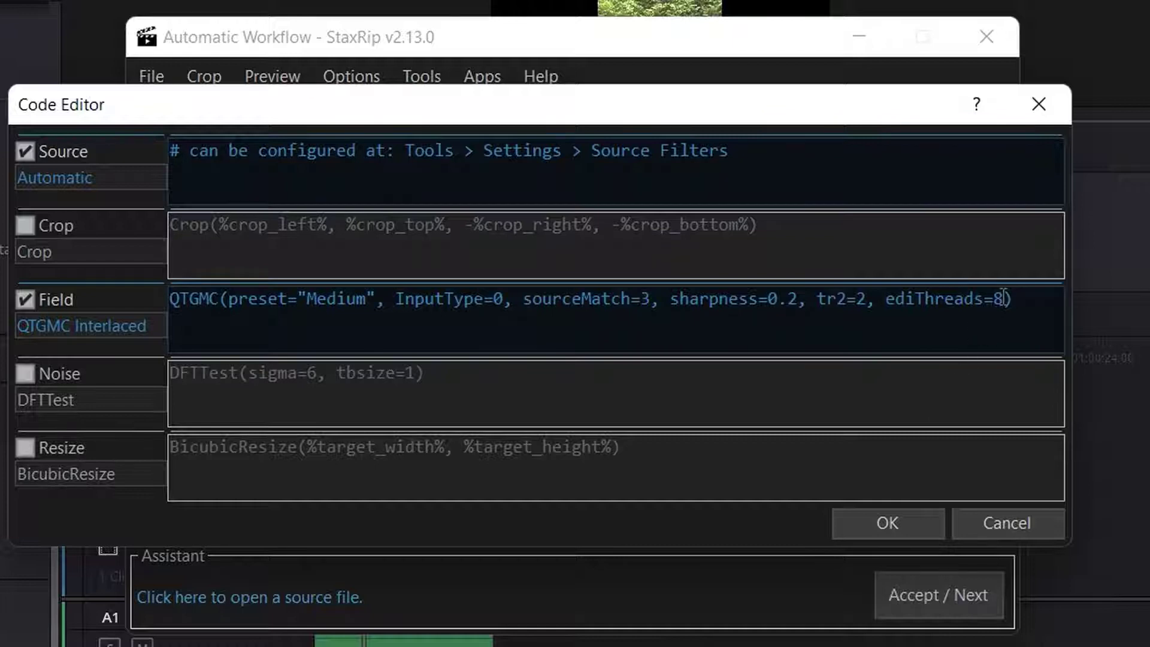
click(1025, 303)
key(Left)
text(, )
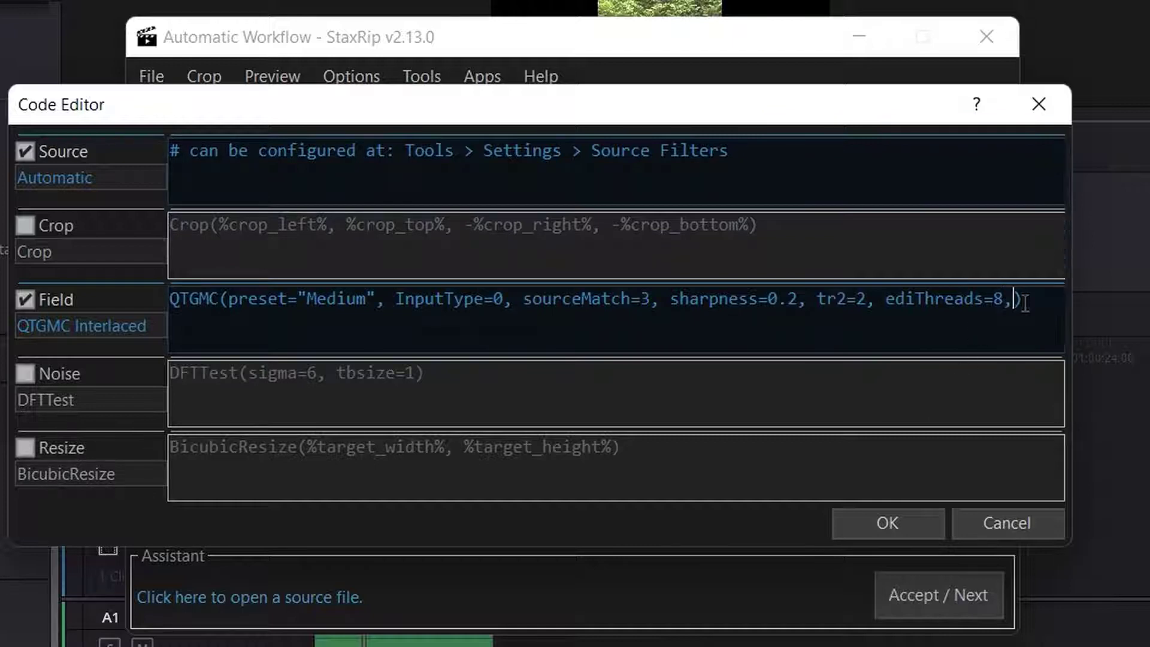
text(fps)
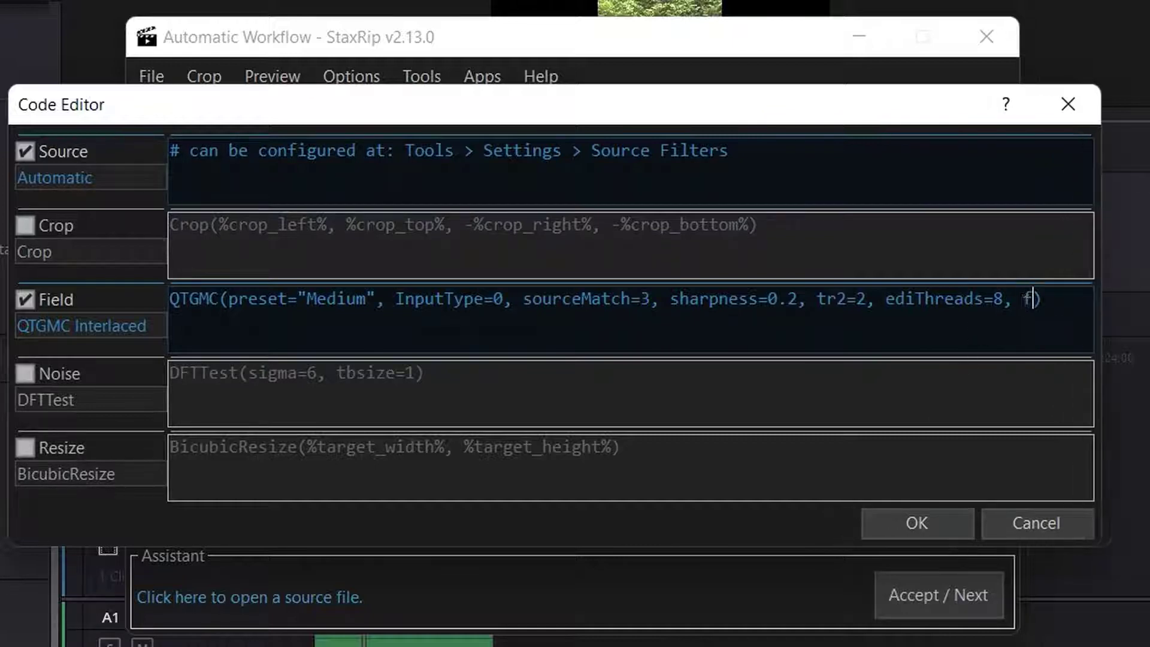
text(diviso)
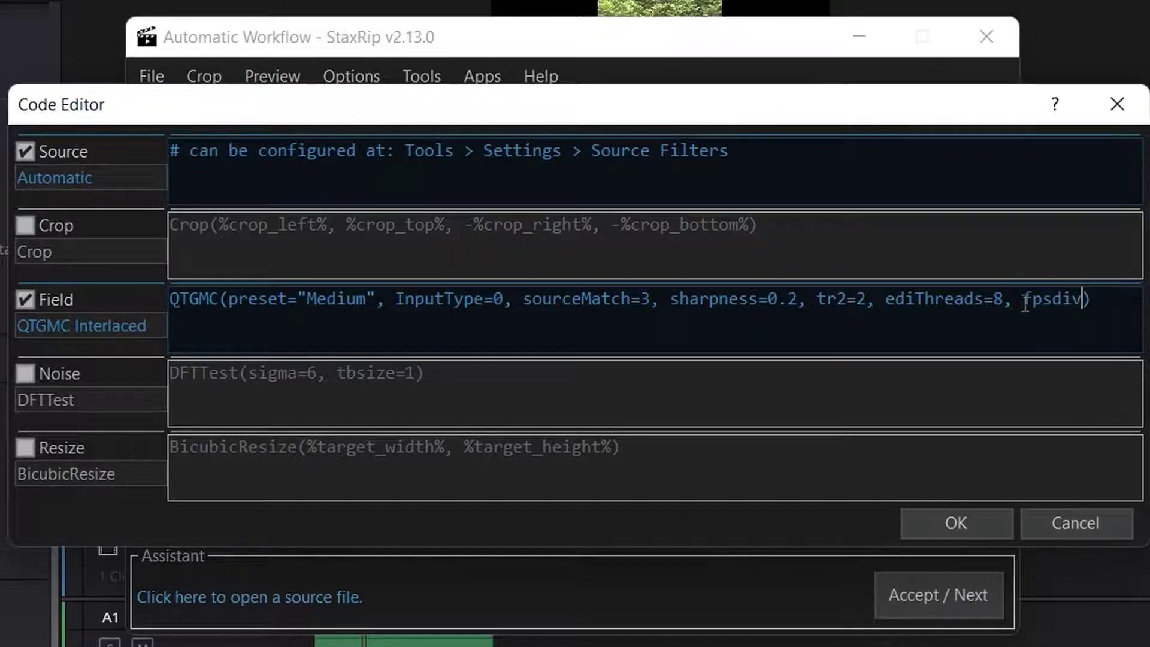
text(r=)
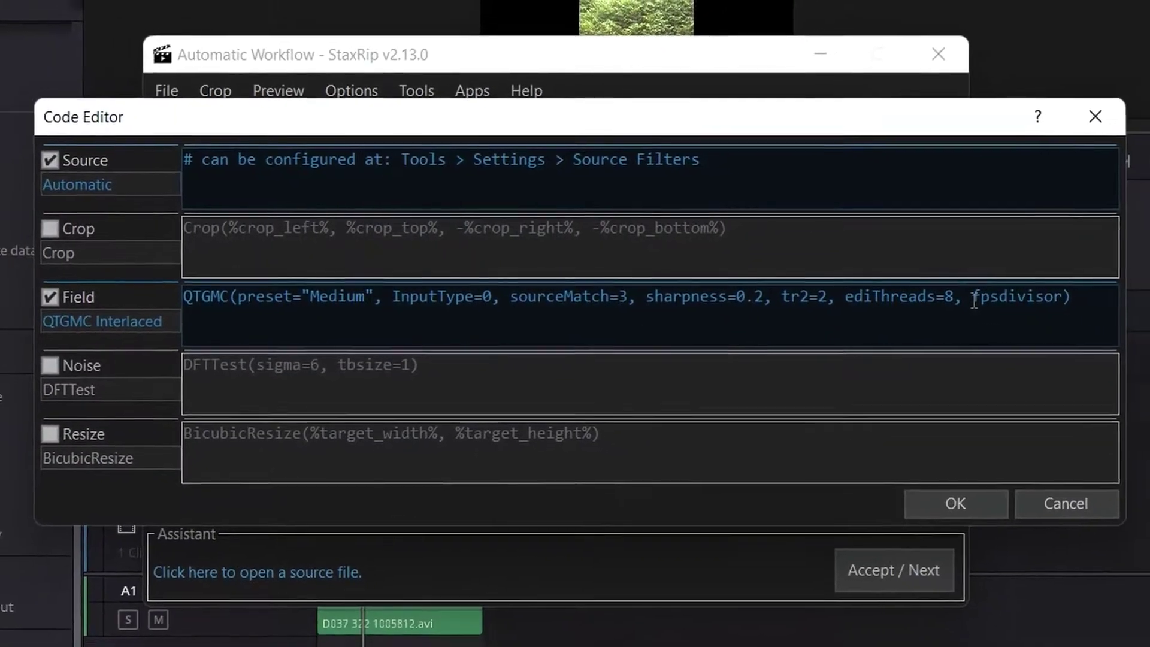
text(2)
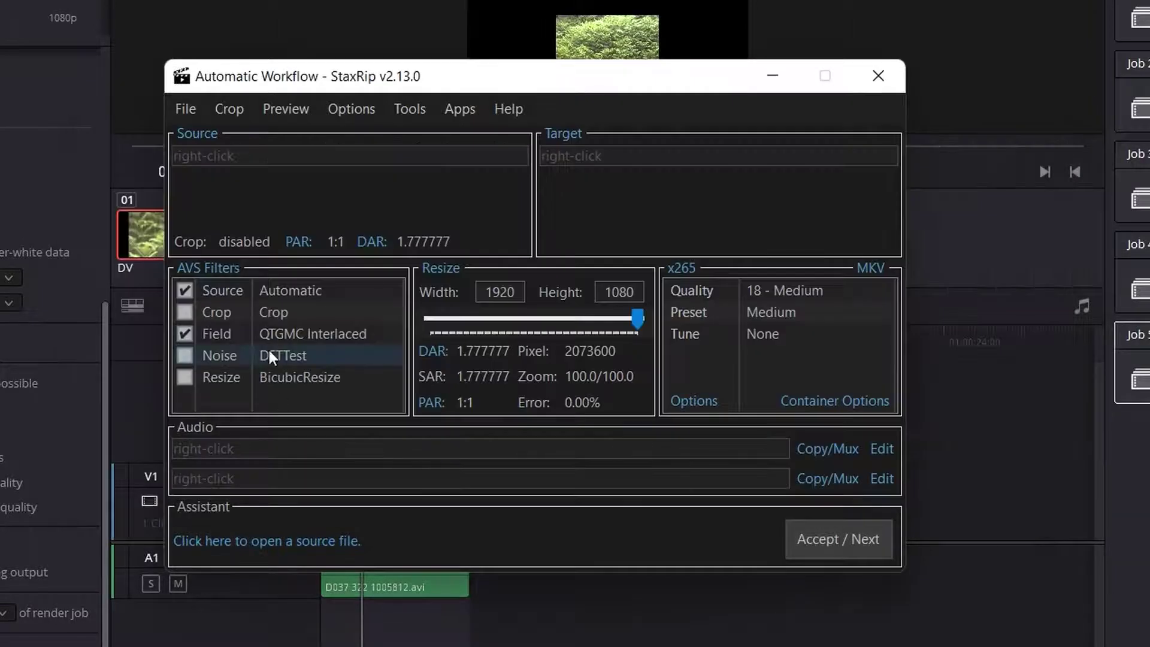
Close the Code Editor and check the Noise and Resize filter options, keeping BicubicResize.
key(Escape)
click(292, 354)
right_click(288, 355)
mouse_move(368, 375)
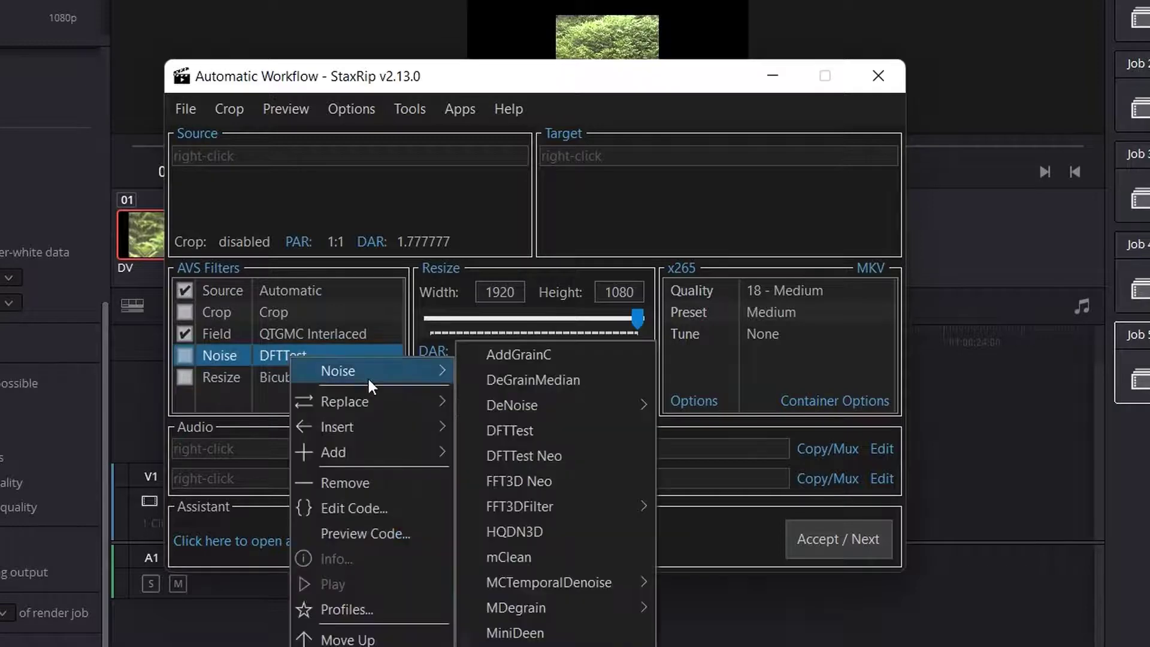
click(260, 377)
right_click(289, 377)
mouse_move(336, 388)
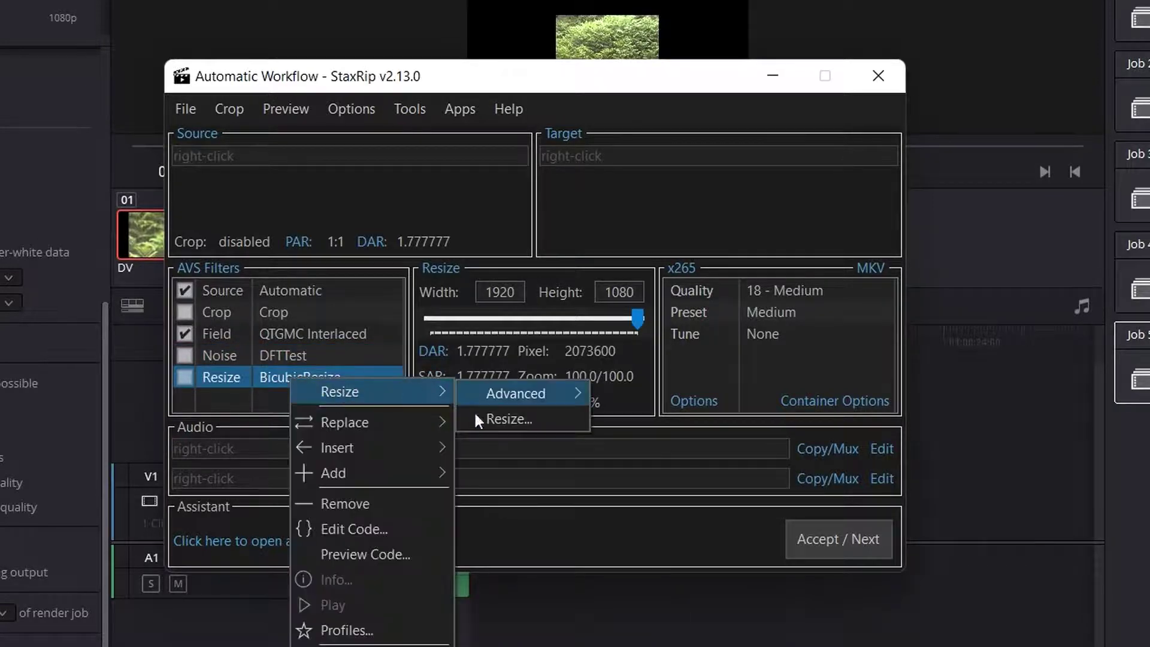
click(506, 418)
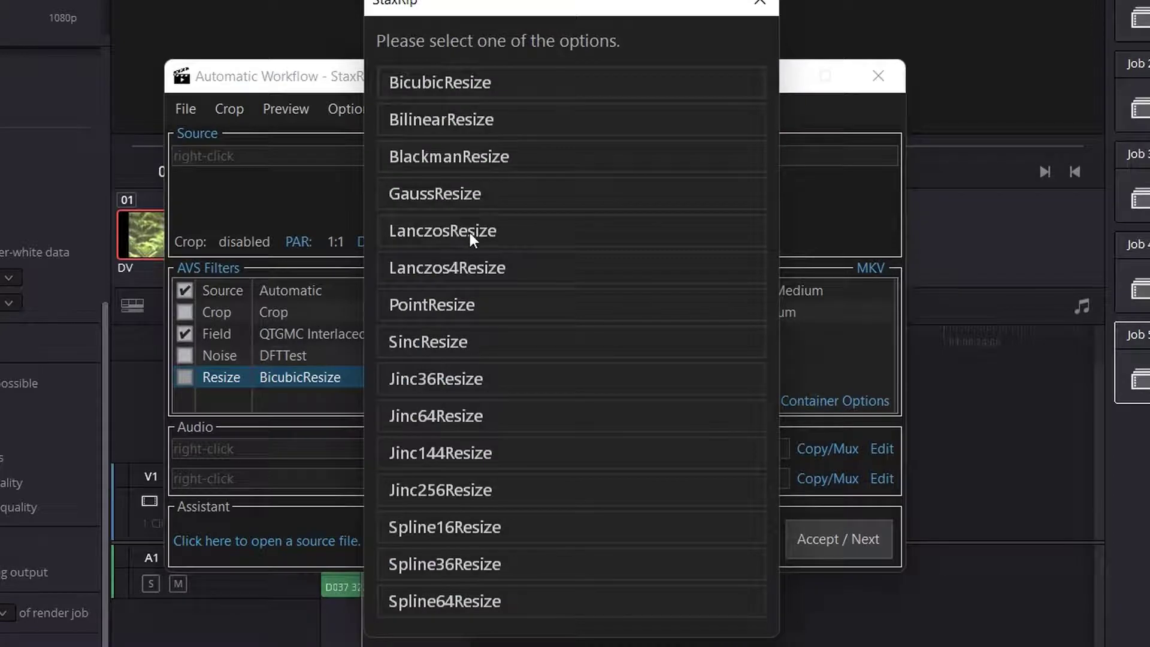
click(759, 2)
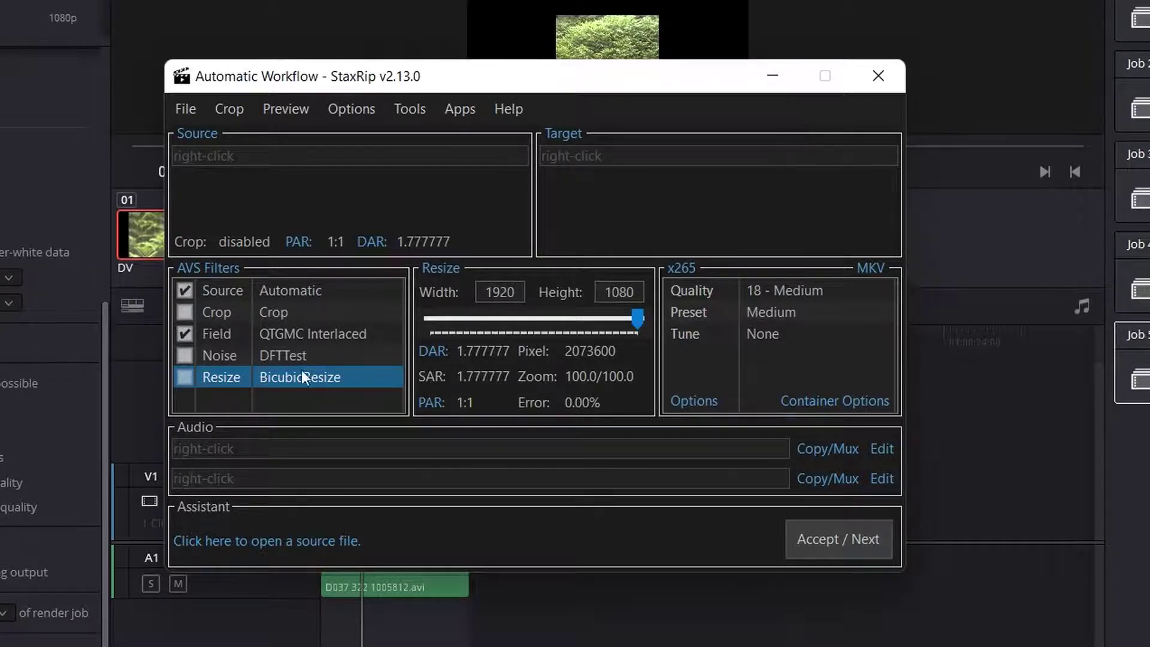
Set the pixel aspect ratio to PAL 1.33 16:15.
click(431, 402)
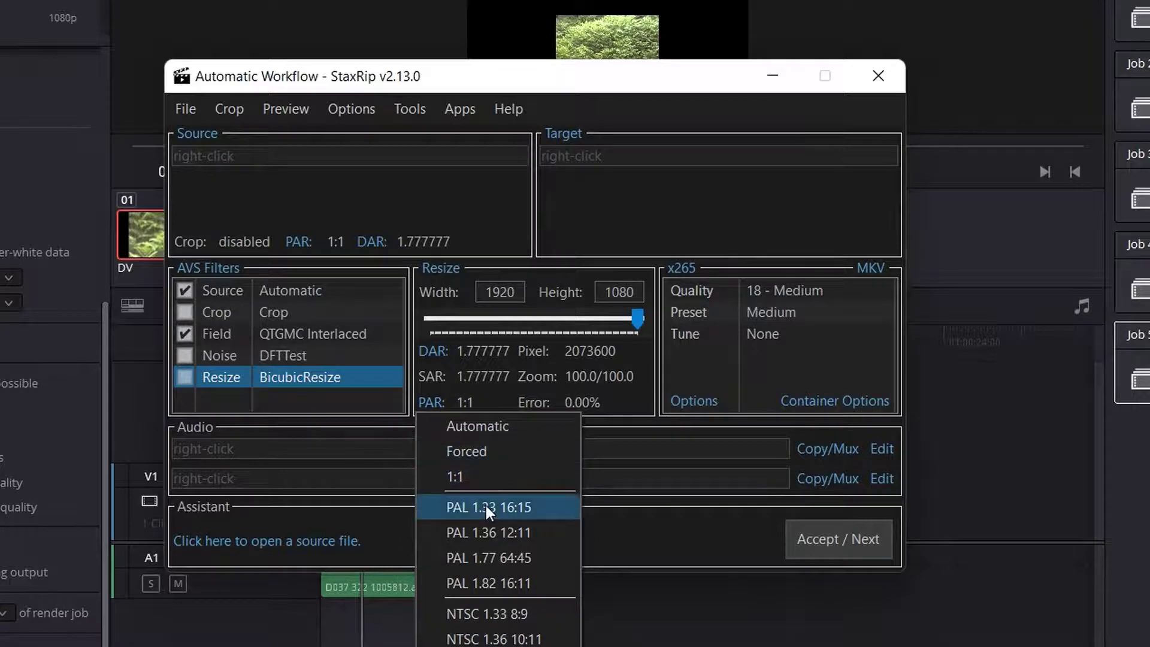
click(523, 505)
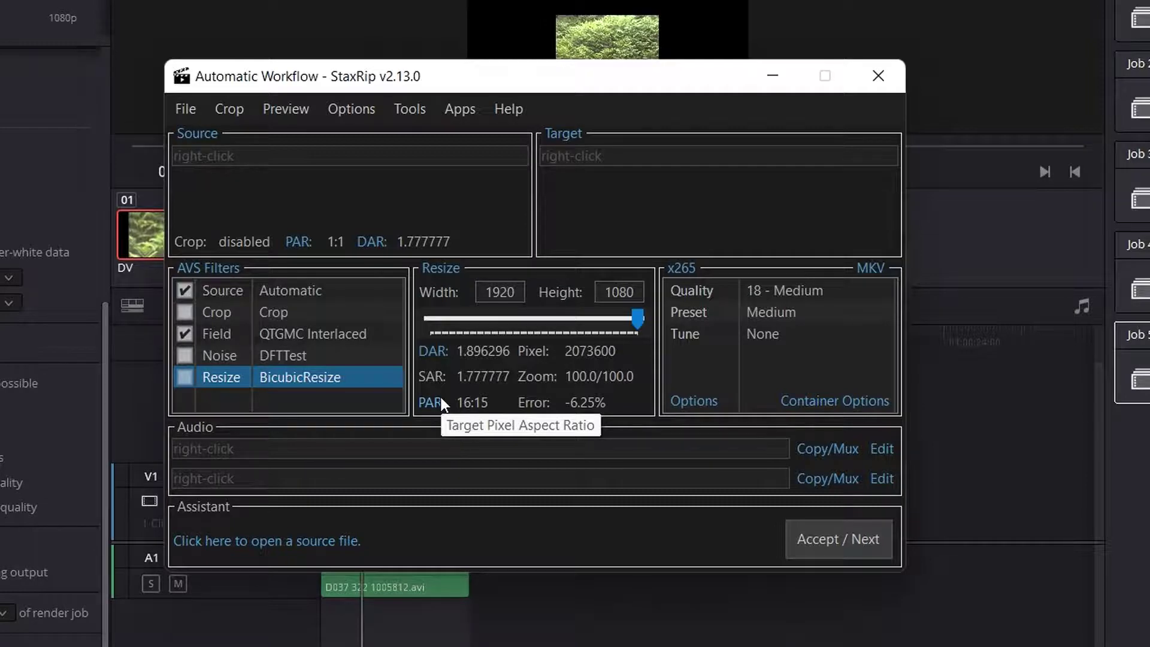
click(687, 264)
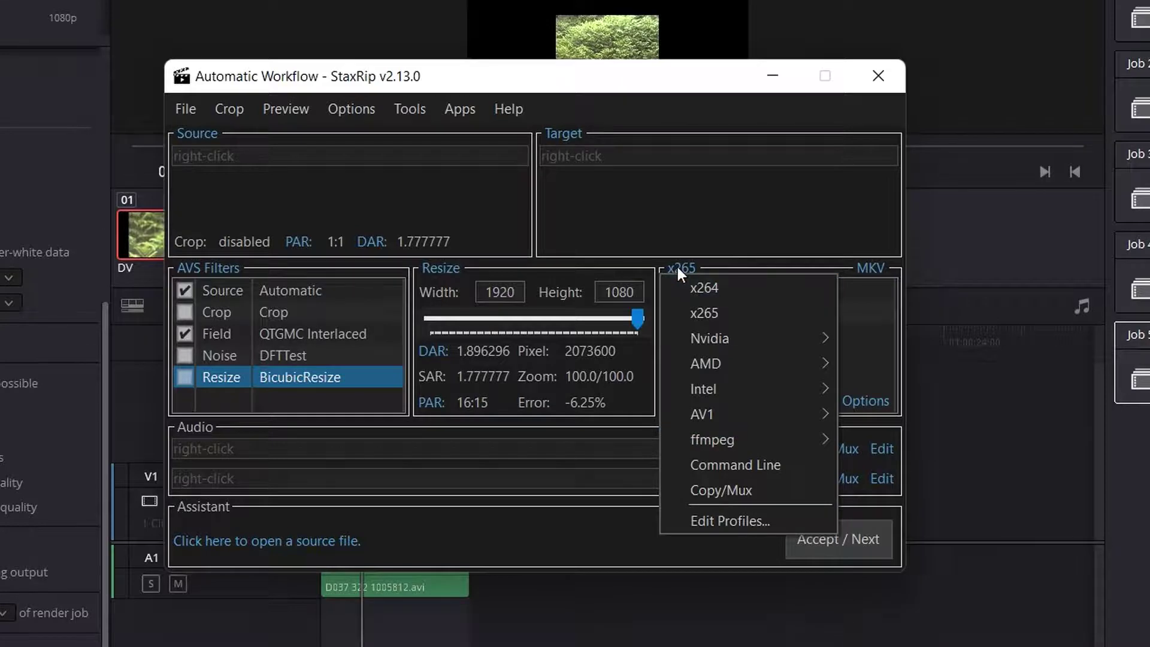
Switch the encoder to ffmpeg ProRes and the output container to MOV.
mouse_move(725, 440)
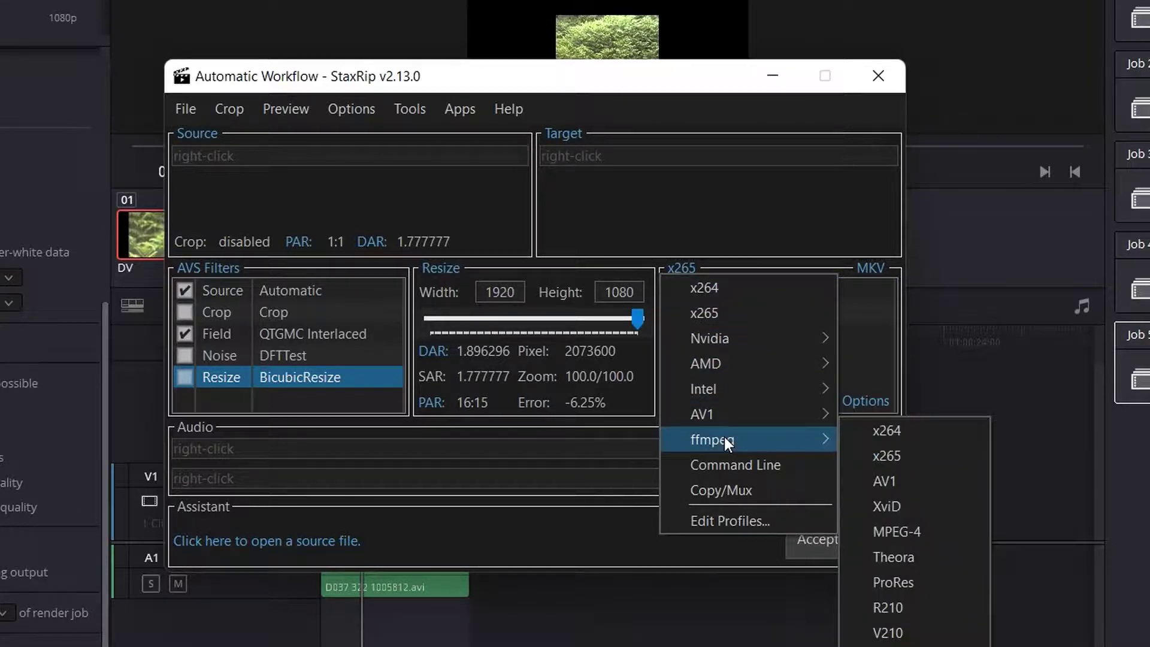
click(928, 590)
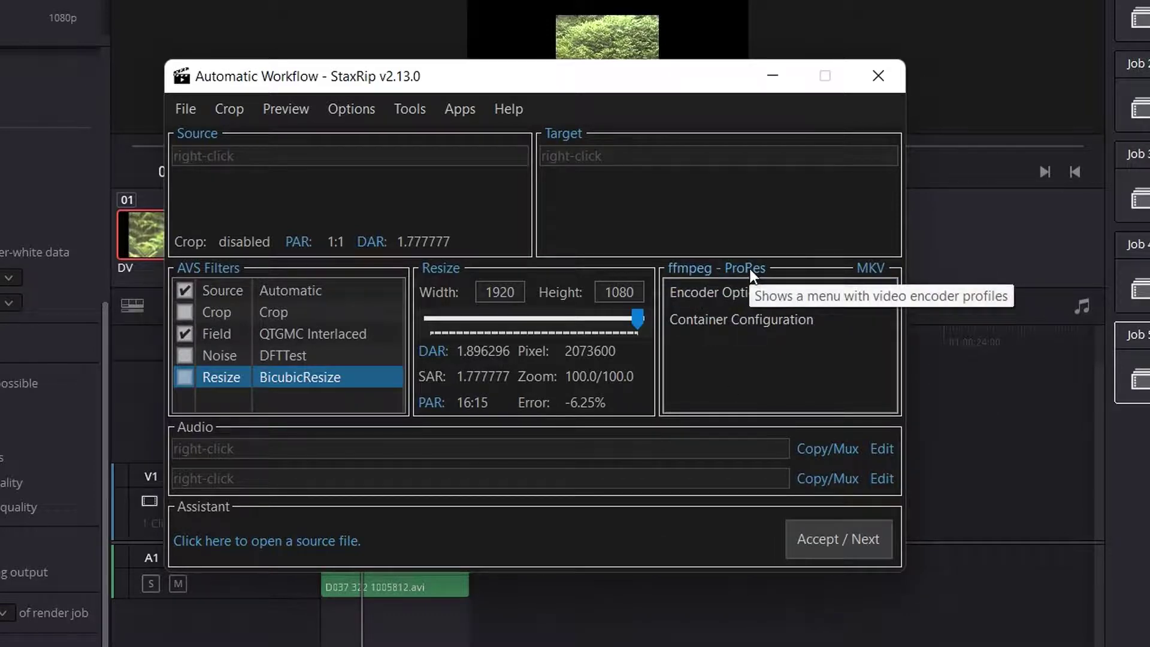
click(875, 268)
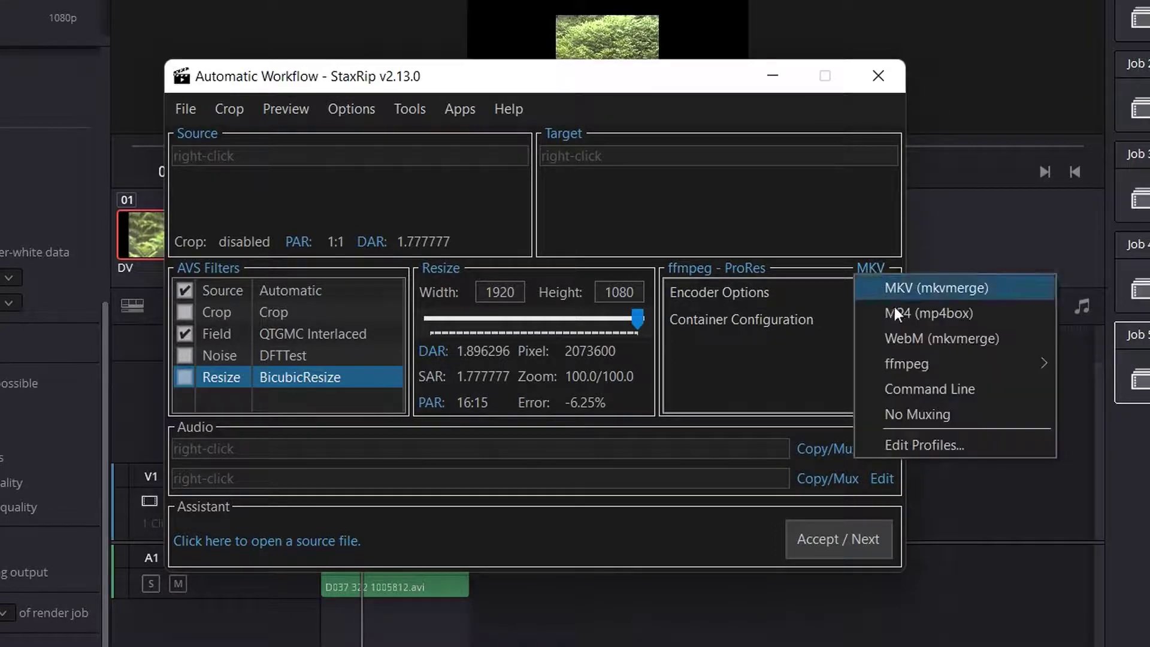
mouse_move(914, 361)
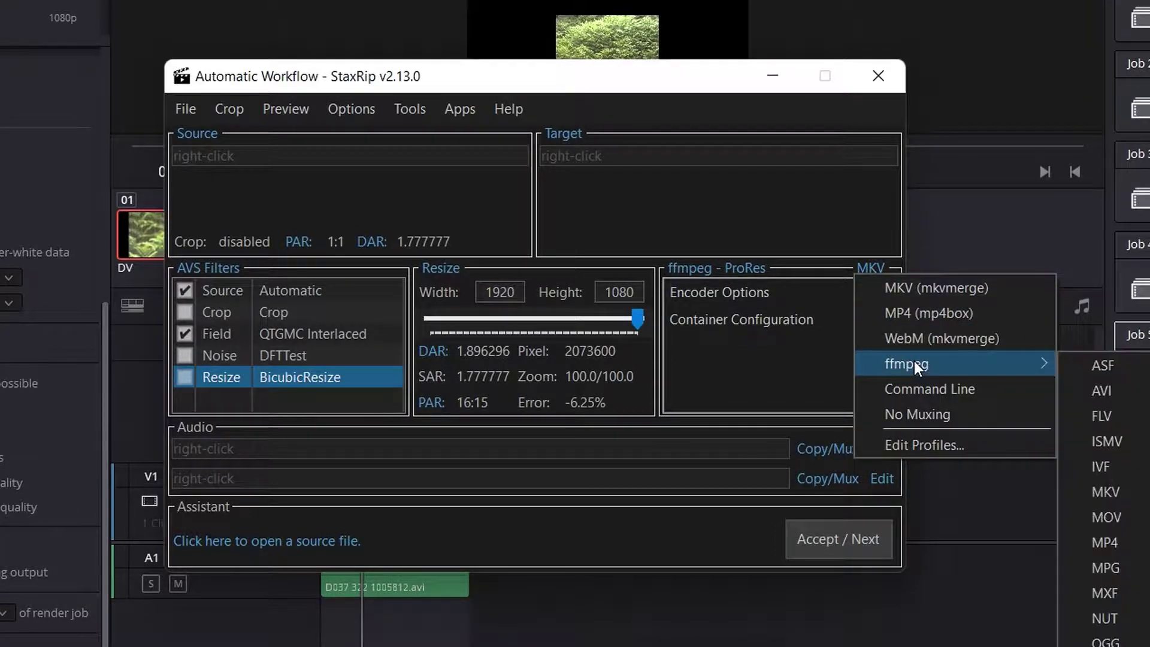
click(1133, 517)
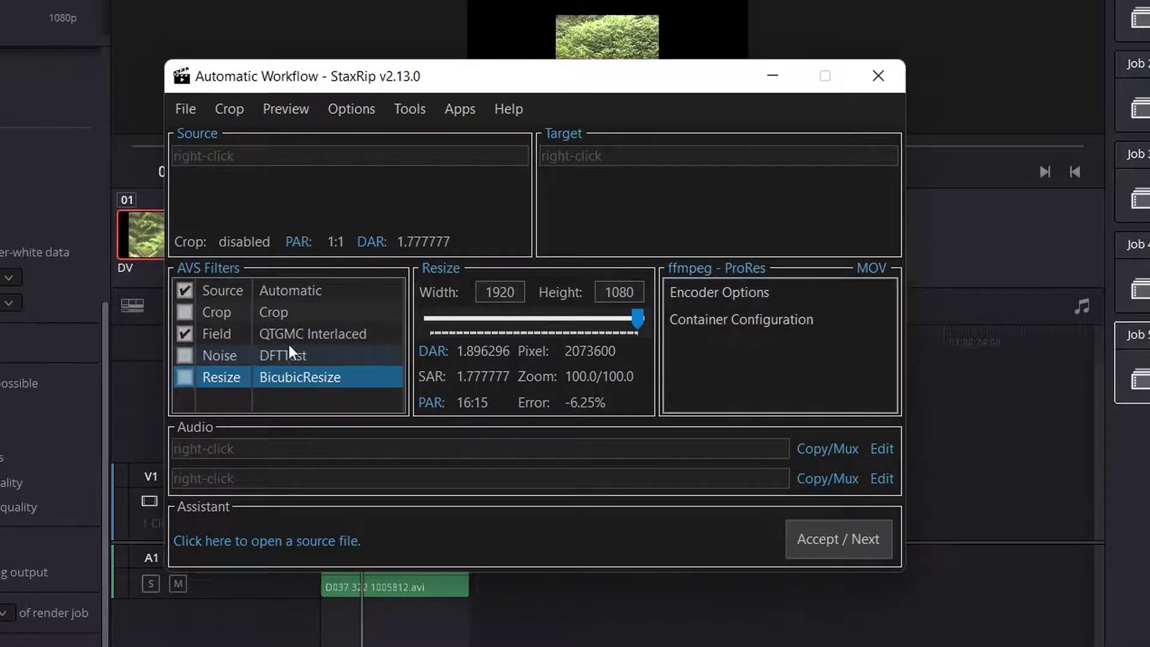
click(671, 299)
Save the settings as template 'just deinterlace' with Load template on startup ticked.
click(188, 106)
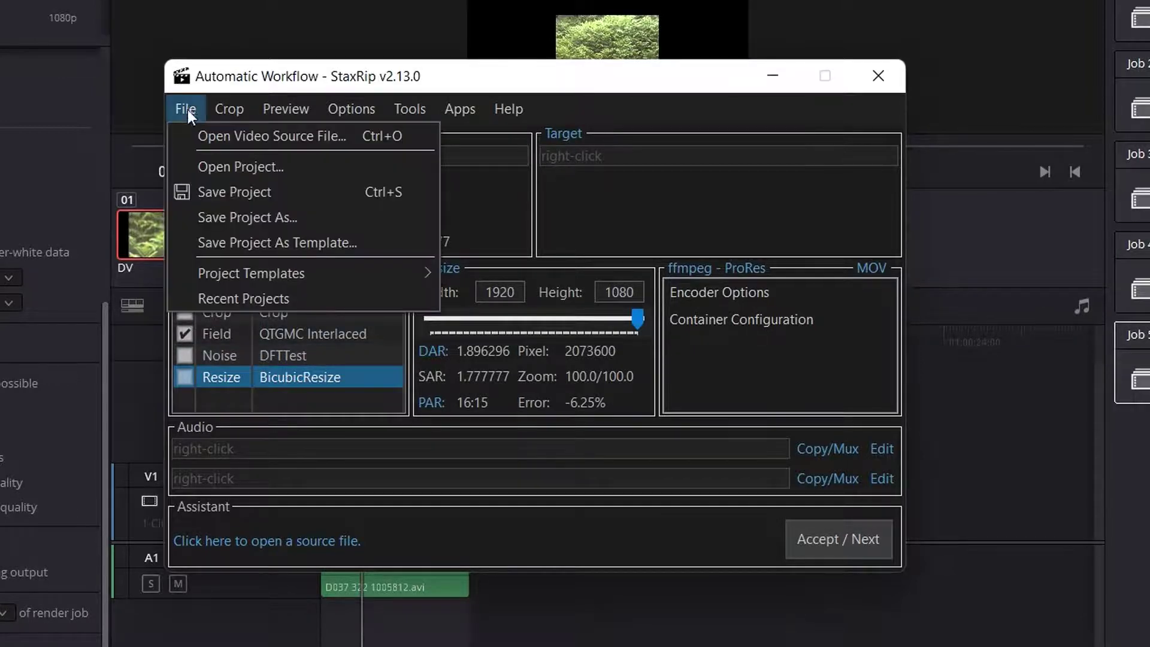
click(230, 237)
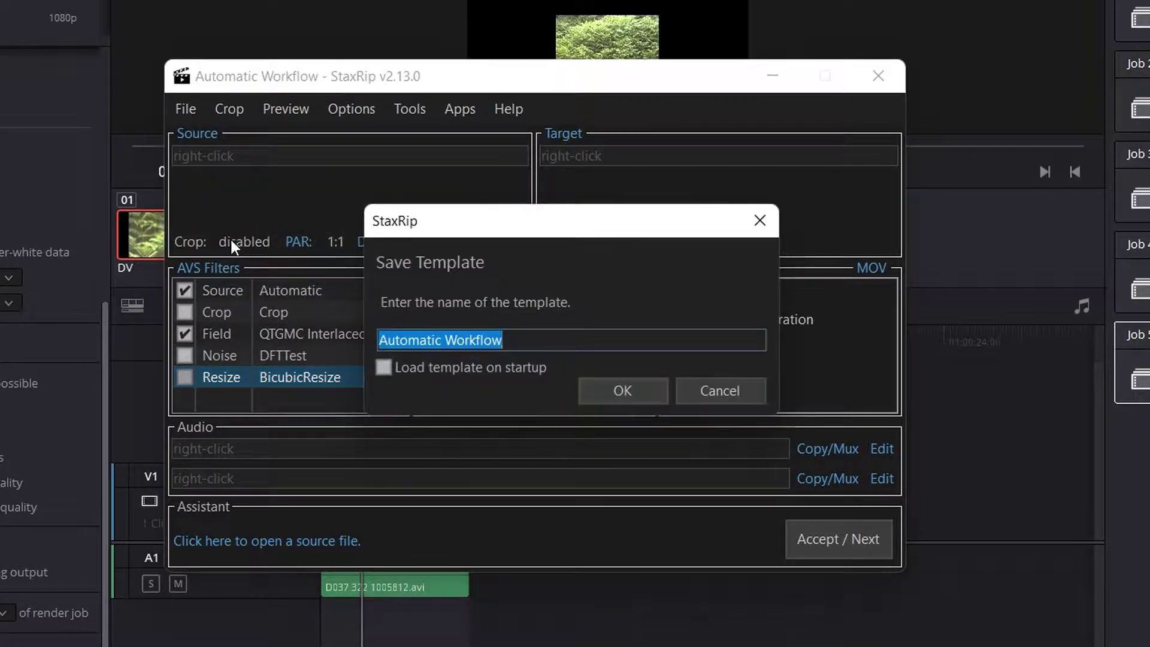
key(BackSpace)
text(jus)
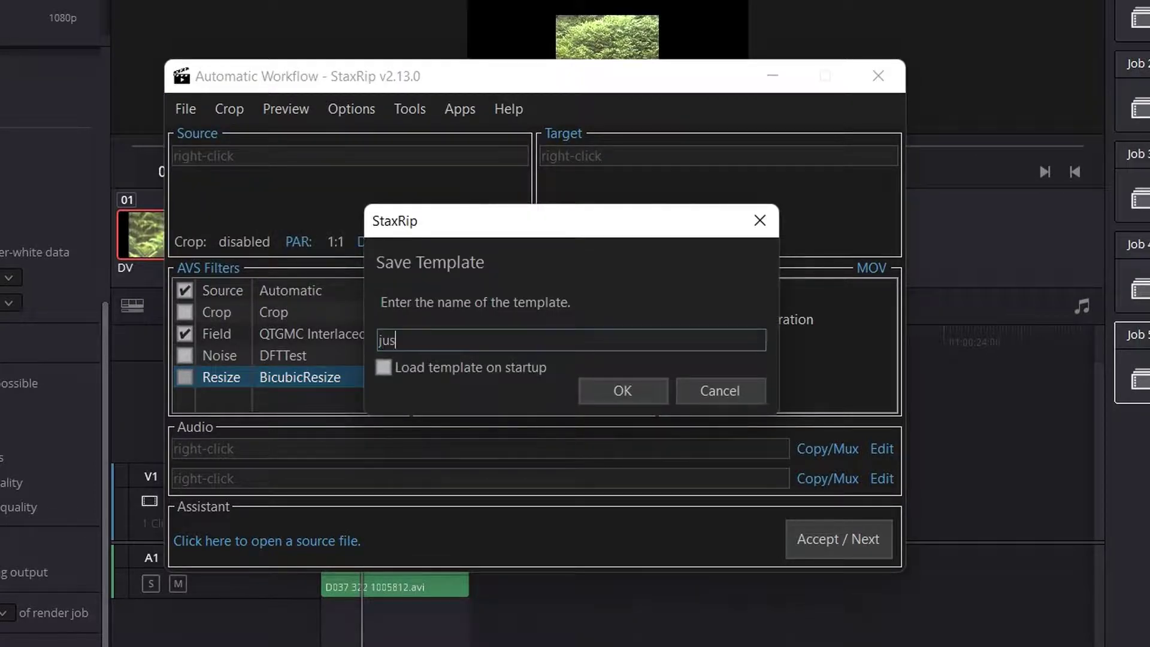
text(t deinterlace)
click(626, 392)
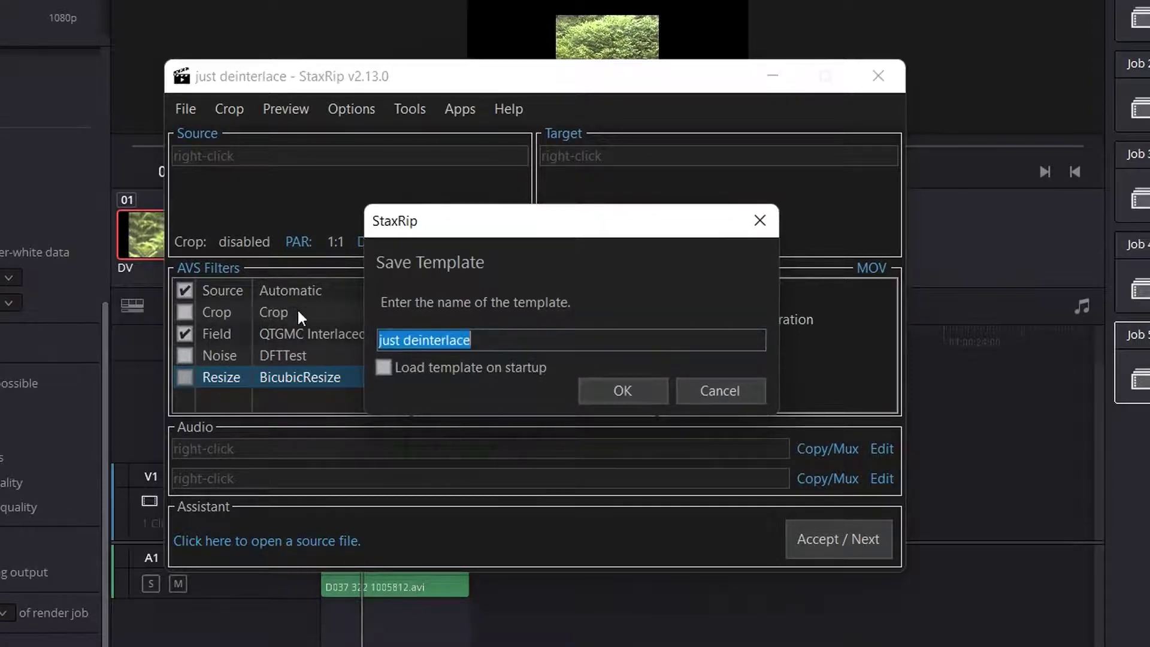
click(383, 368)
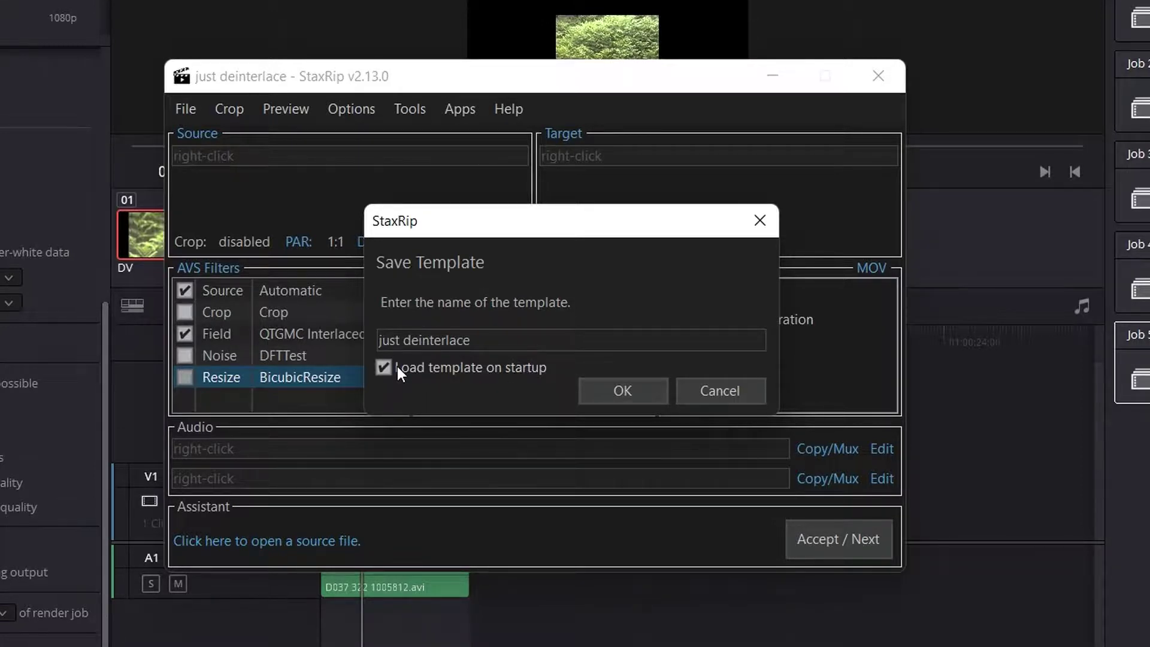
click(616, 387)
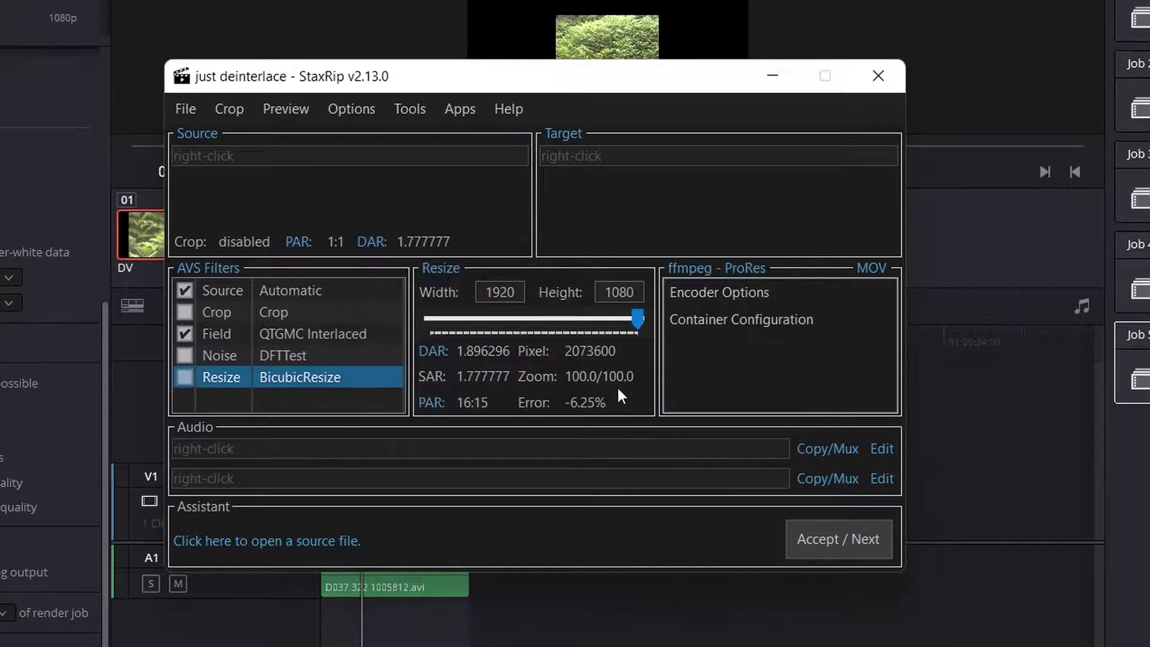
Open the 720×576 Canopus HQX AVI clip as a single-file source.
right_click(242, 155)
click(286, 170)
click(473, 285)
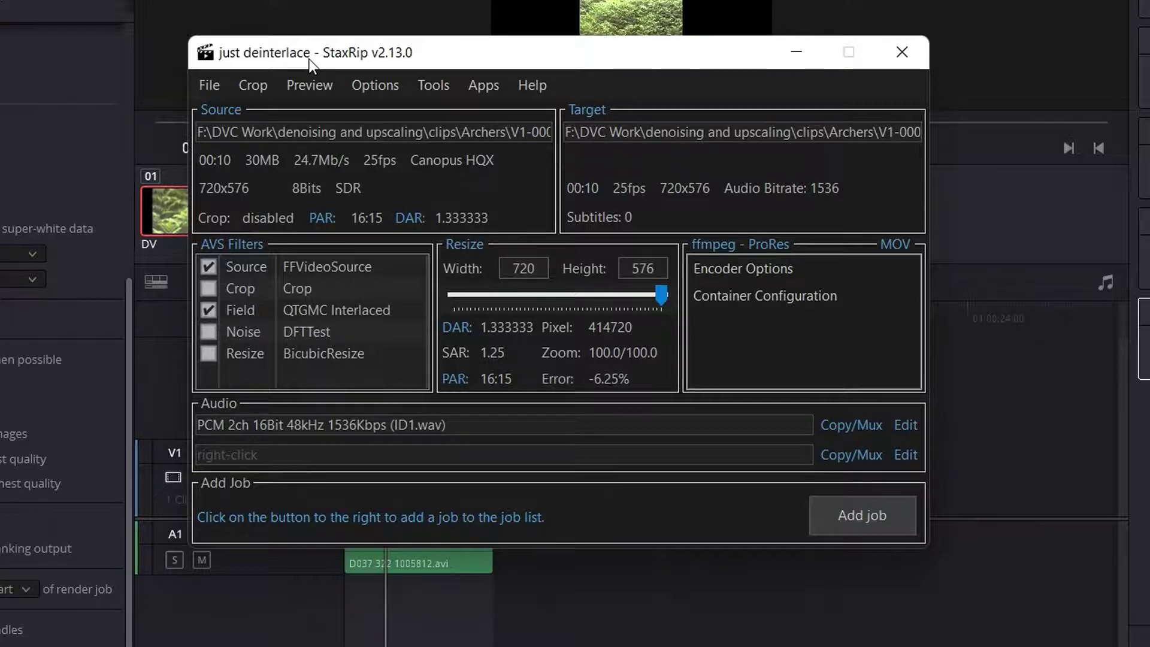
Add the loaded clip as a StaxRip job and run it to encode the deinterlaced ProRes MOV.
click(852, 506)
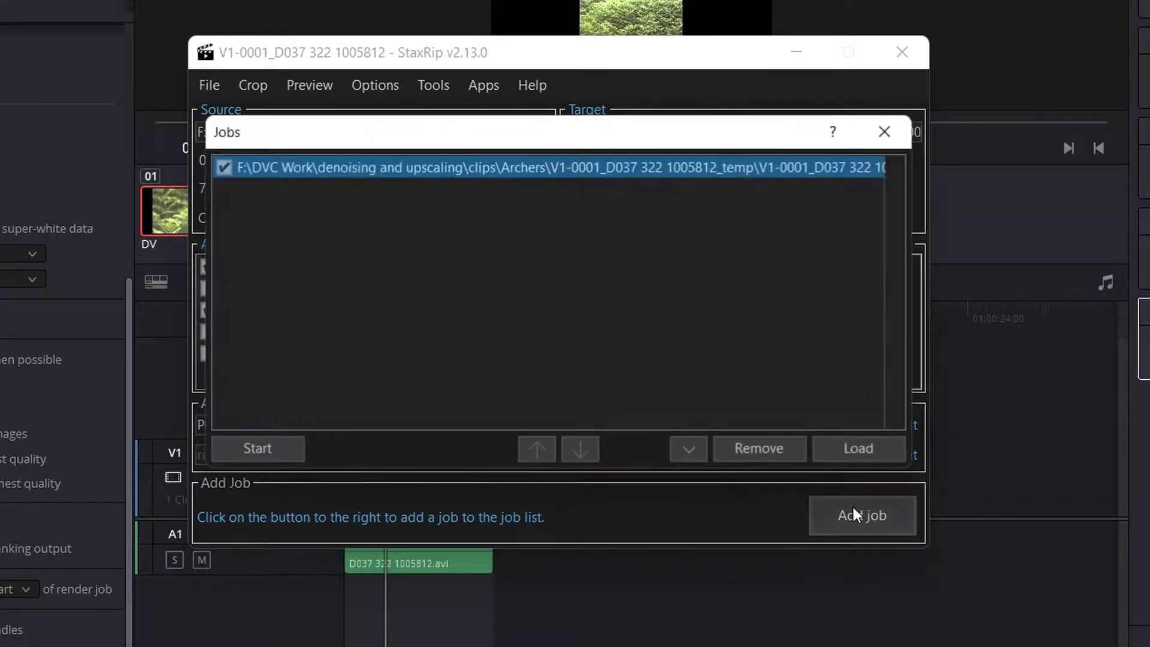
click(270, 449)
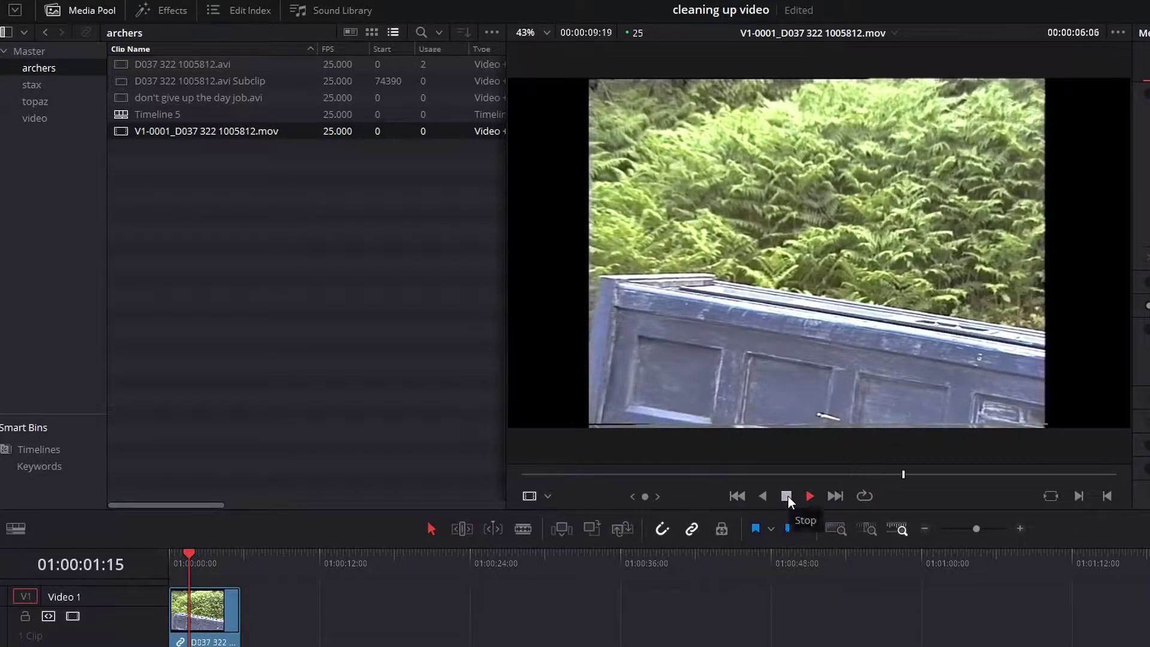
Stop MOV playback, zoom into Timeline 5's stacked clips and switch to a single large viewer.
click(787, 496)
drag(828, 473, 781, 475)
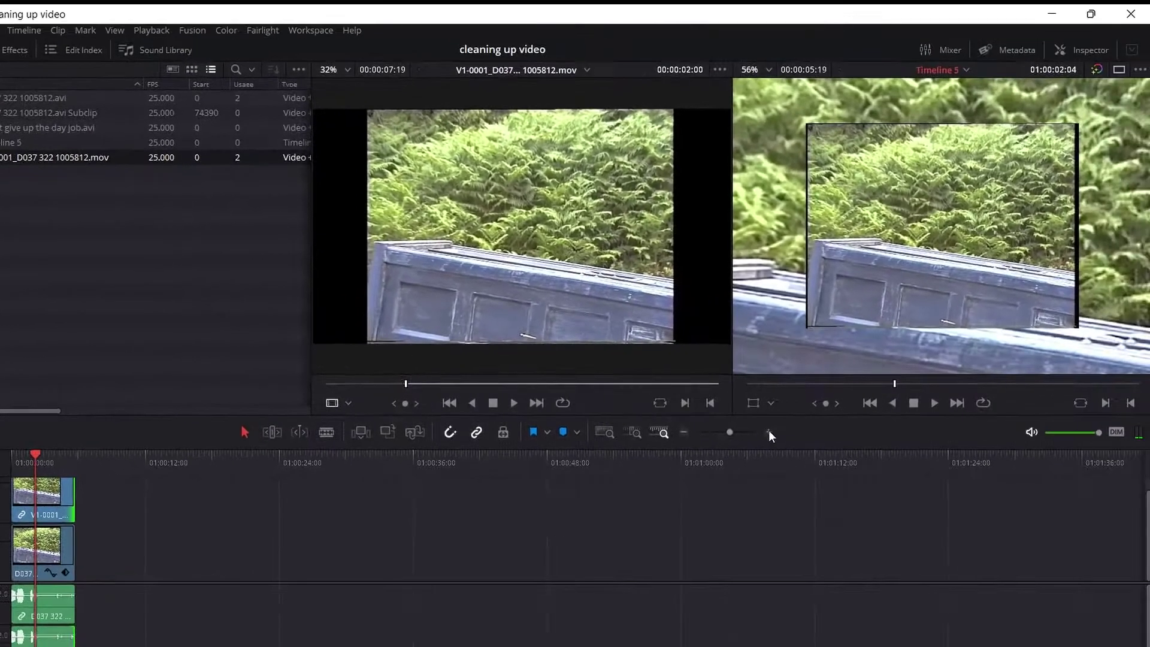
click(768, 432)
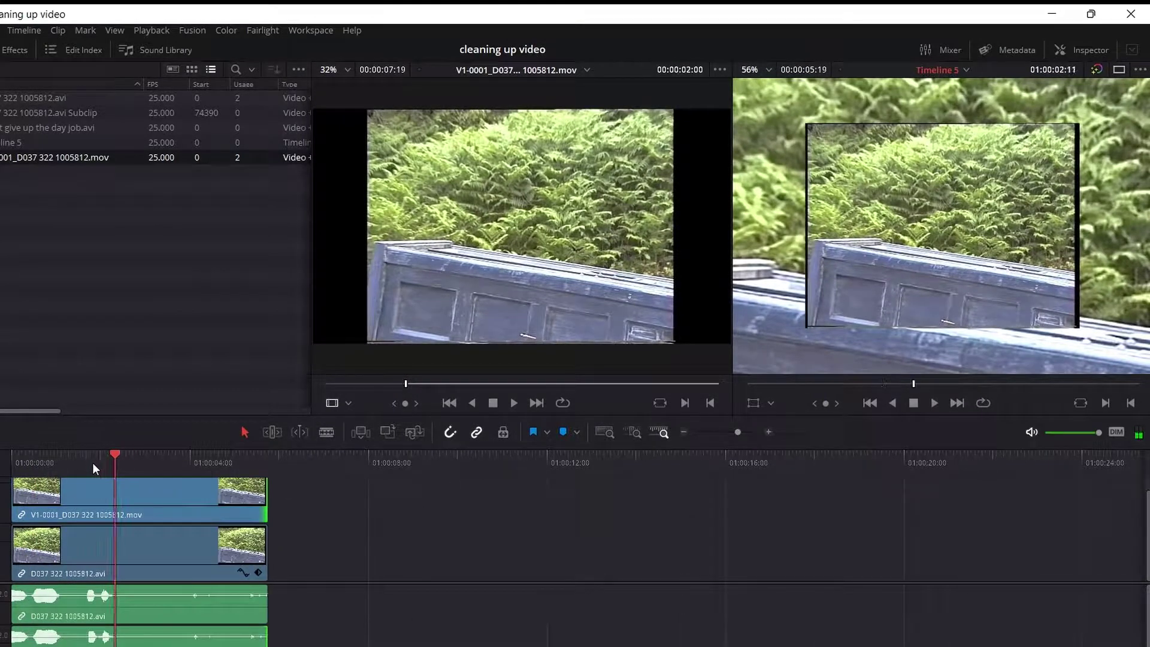
mouse_move(119, 462)
mouse_down()
mouse_move(140, 465)
mouse_move(130, 464)
mouse_up()
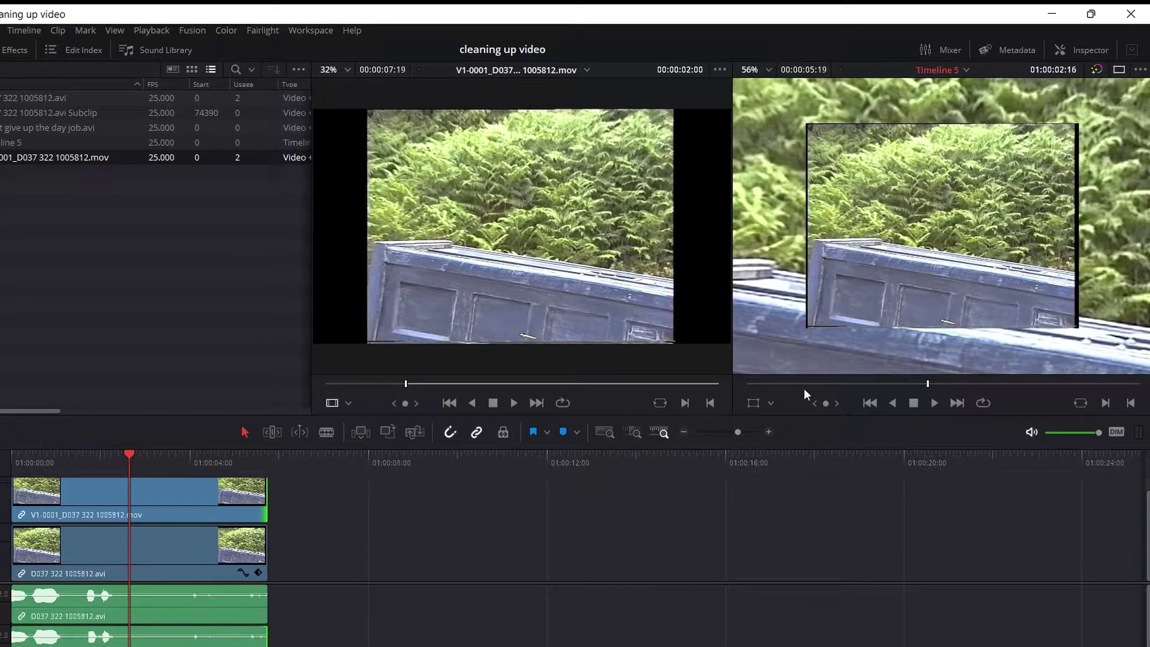
click(1118, 70)
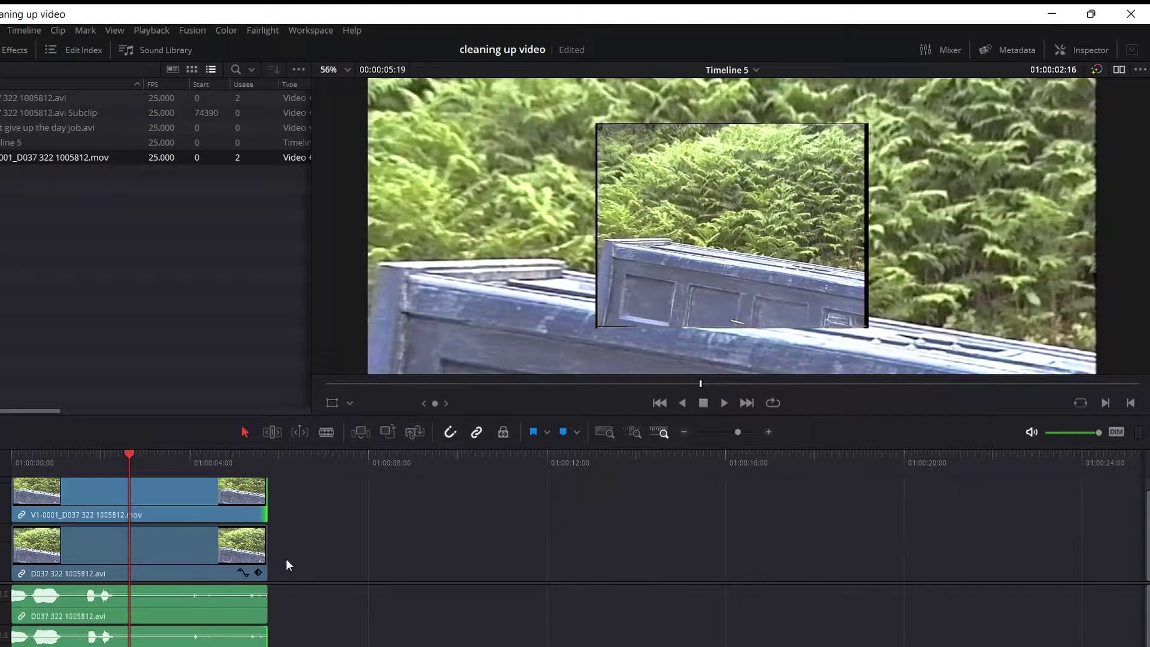
Paste the AVI clip's Zoom, Scale X and Scale Y attributes onto the deinterlaced MOV clip.
click(132, 561)
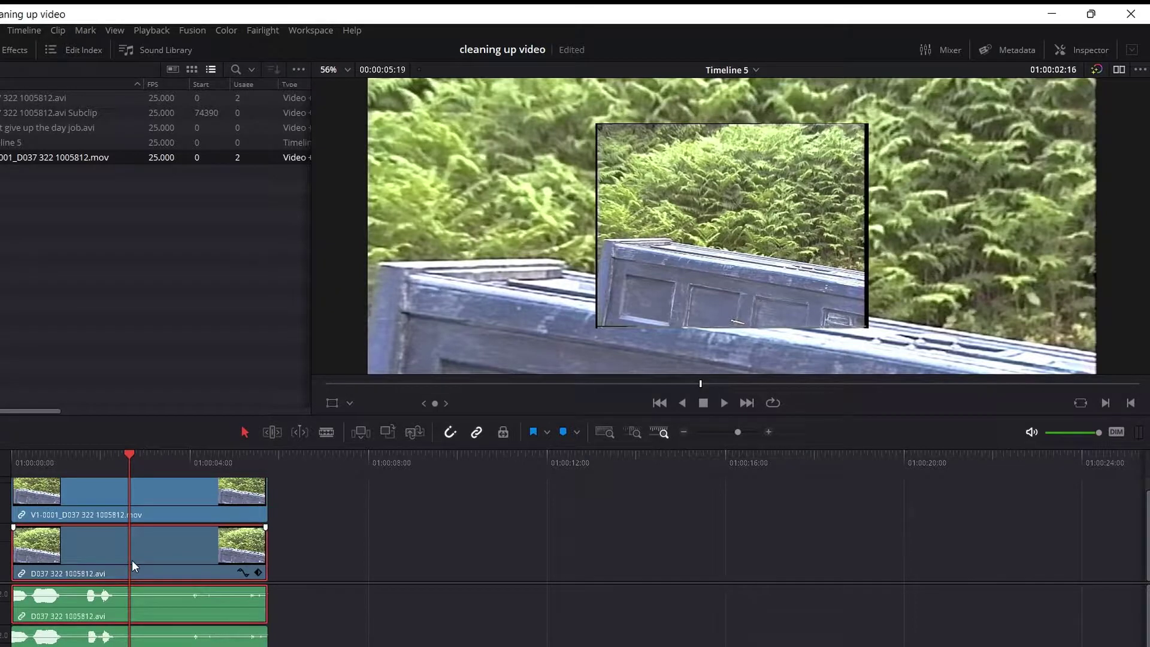
click(167, 506)
right_click(167, 506)
click(252, 119)
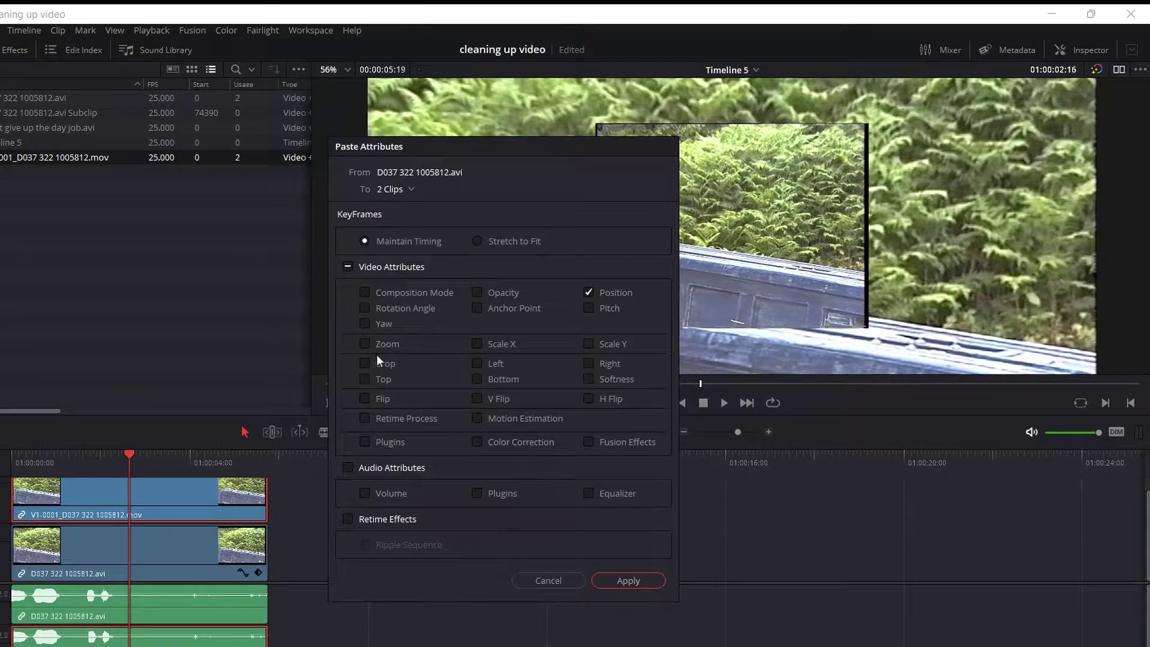
click(365, 344)
click(623, 580)
mouse_move(148, 462)
mouse_down()
mouse_move(103, 467)
mouse_move(128, 466)
mouse_up()
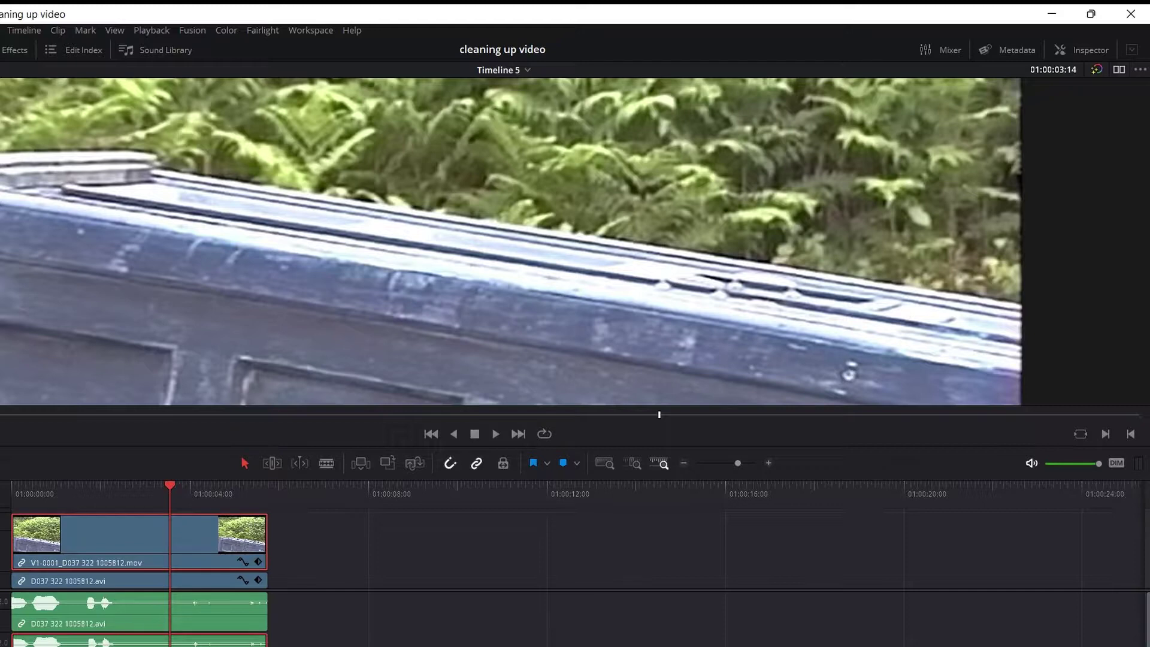
Set the MOV clip's Resize Filter to Lanczos under the Inspector's Retime and Scaling, then check frames.
click(1081, 52)
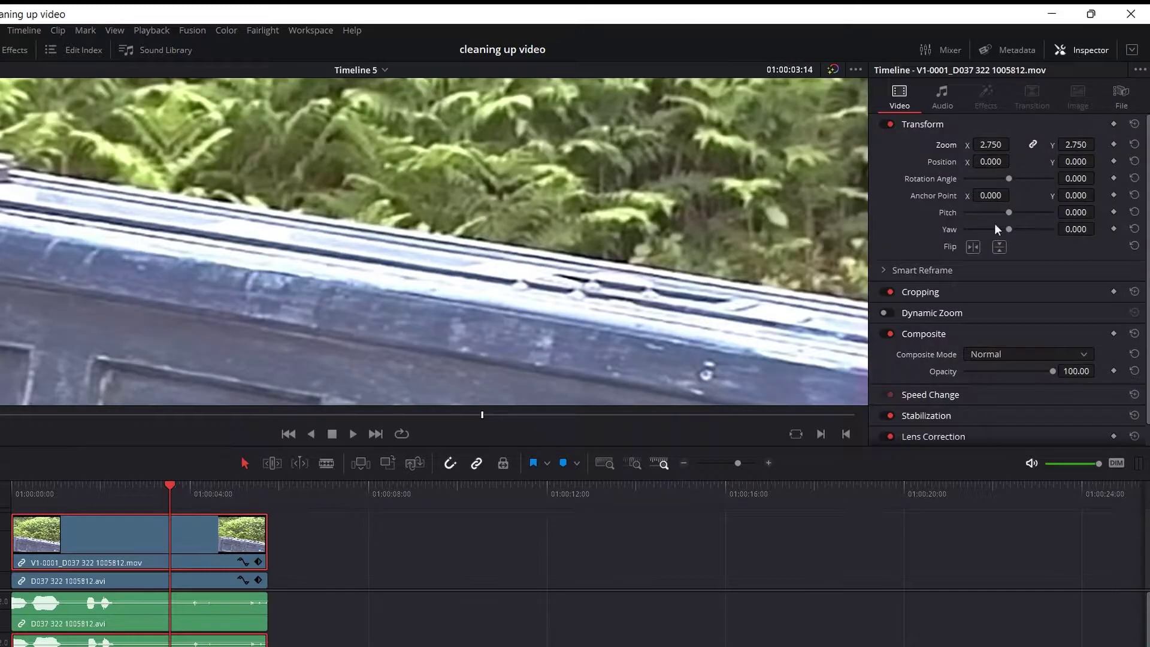
scroll(931, 347, down, 1)
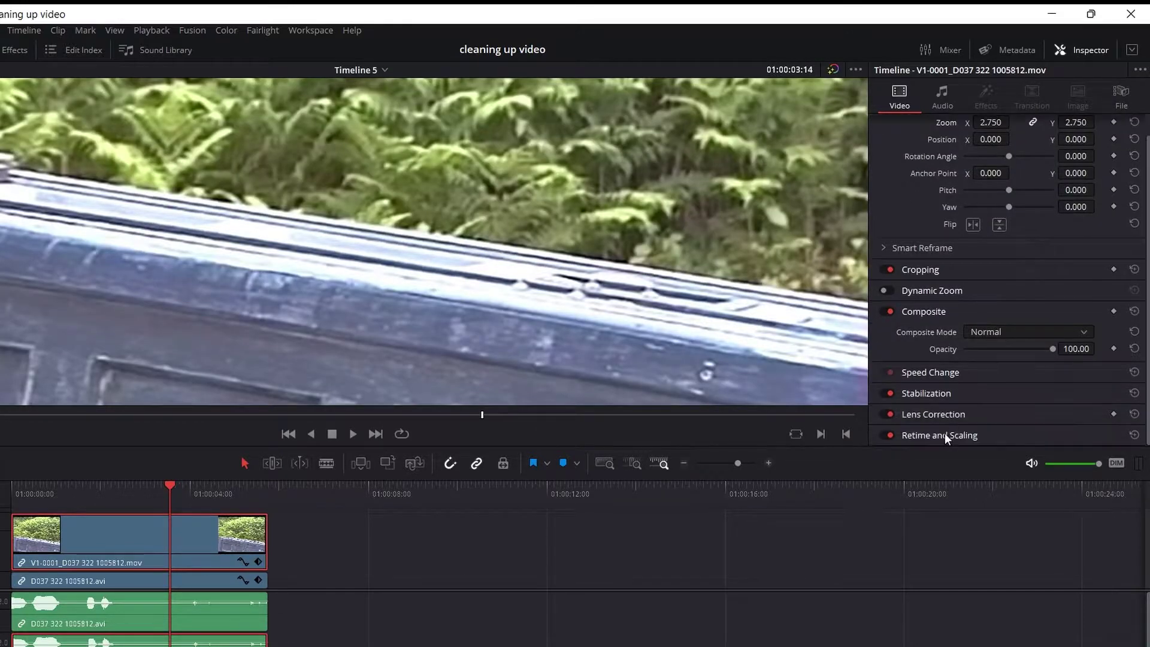
scroll(982, 429, down, 4)
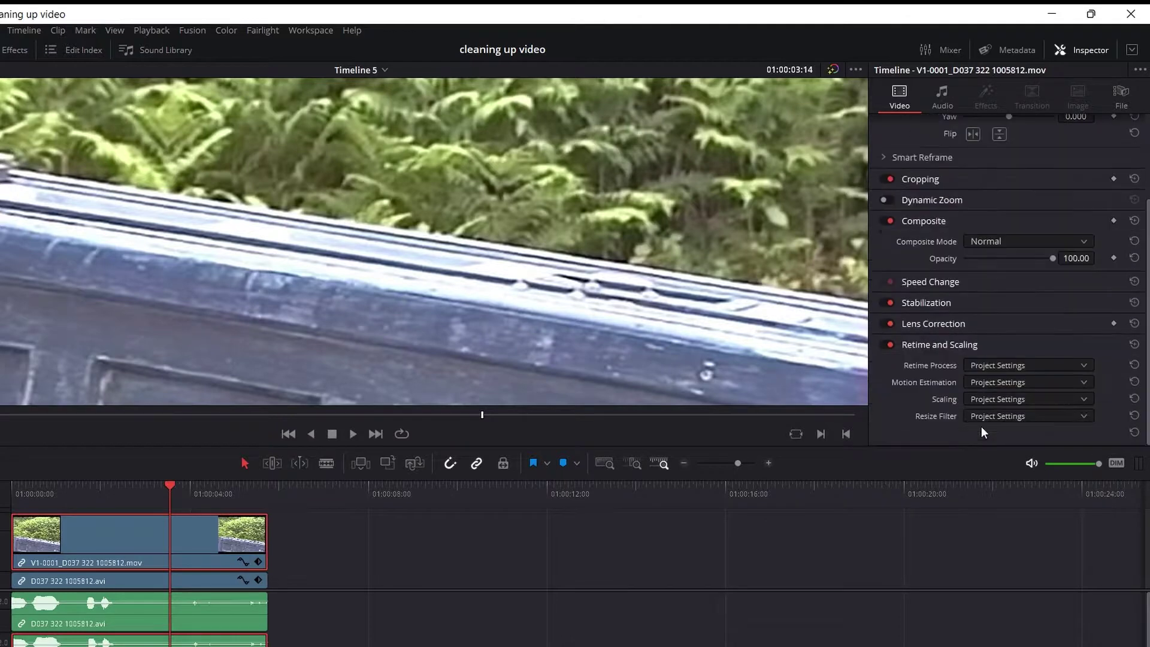
click(1011, 415)
scroll(1018, 490, down, 3)
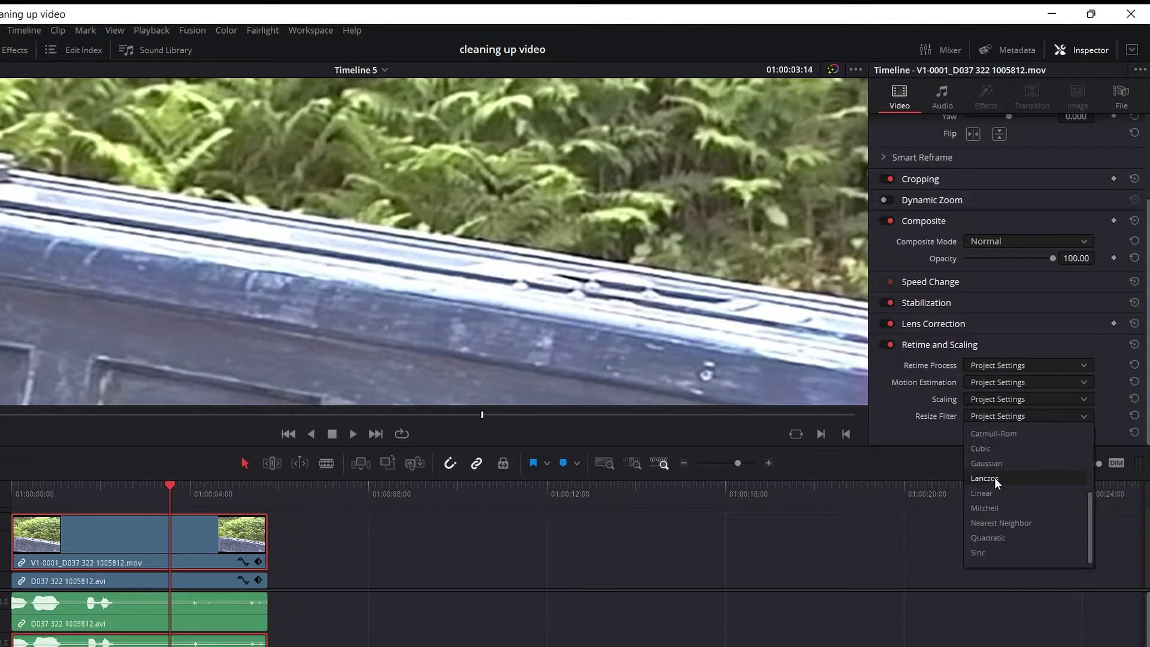
click(994, 479)
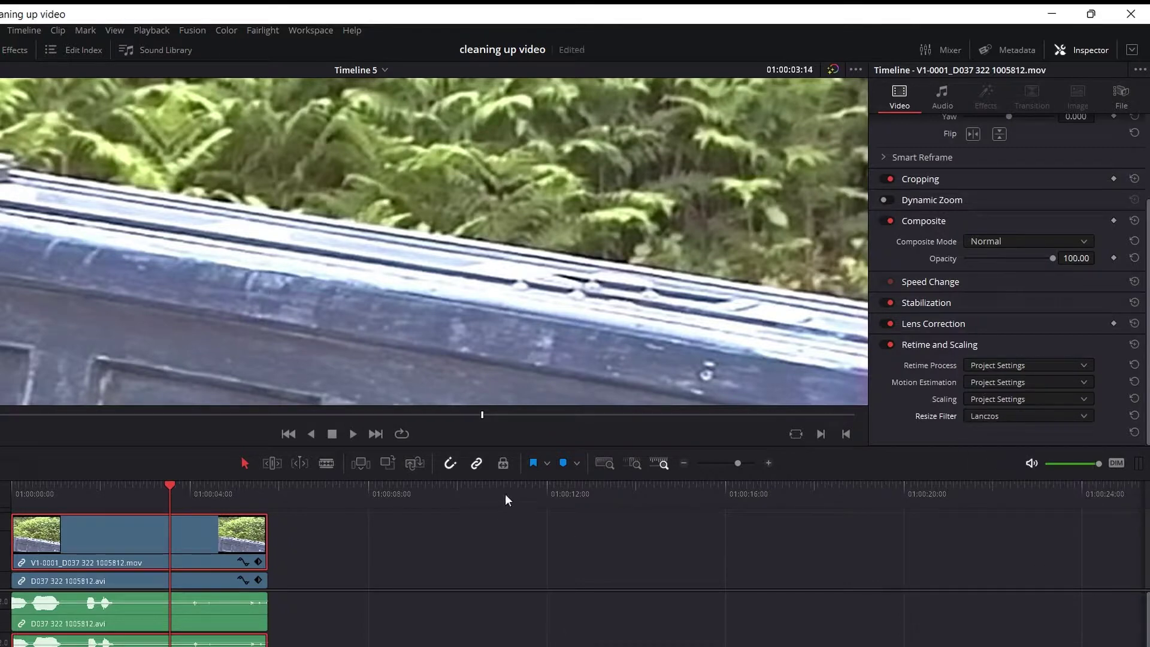
click(121, 491)
mouse_move(123, 494)
mouse_down()
mouse_move(170, 494)
mouse_move(102, 501)
mouse_move(114, 495)
mouse_up()
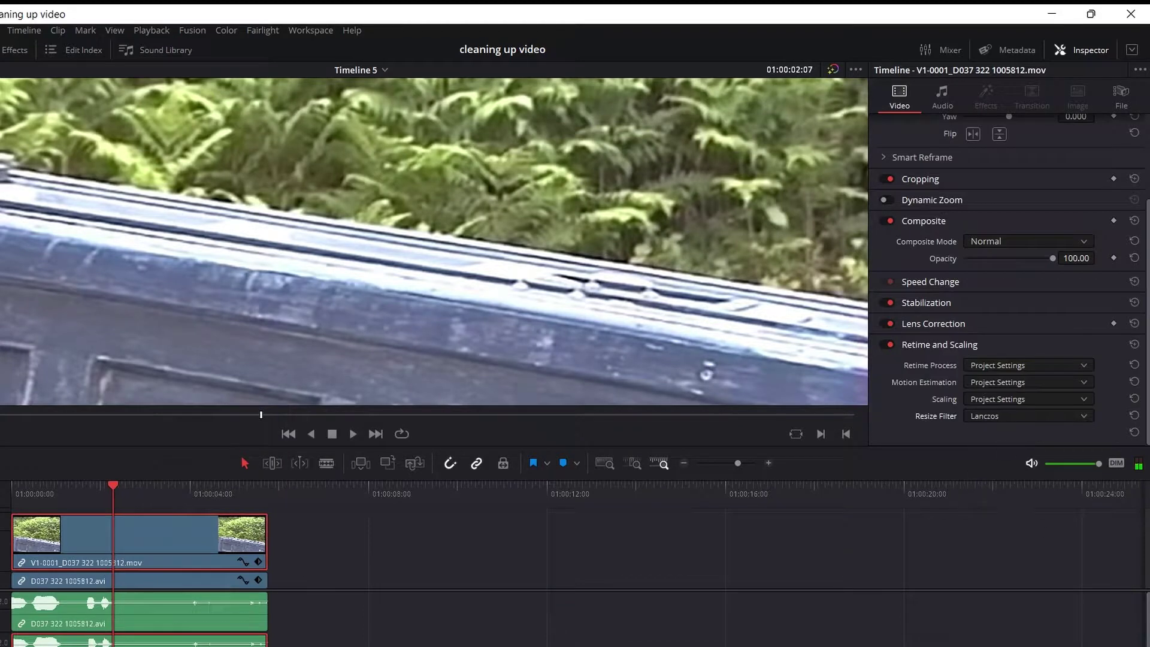
Set Project Settings' Image Scaling resize filter to Custom with the Lanczos method and save.
key(shift+9)
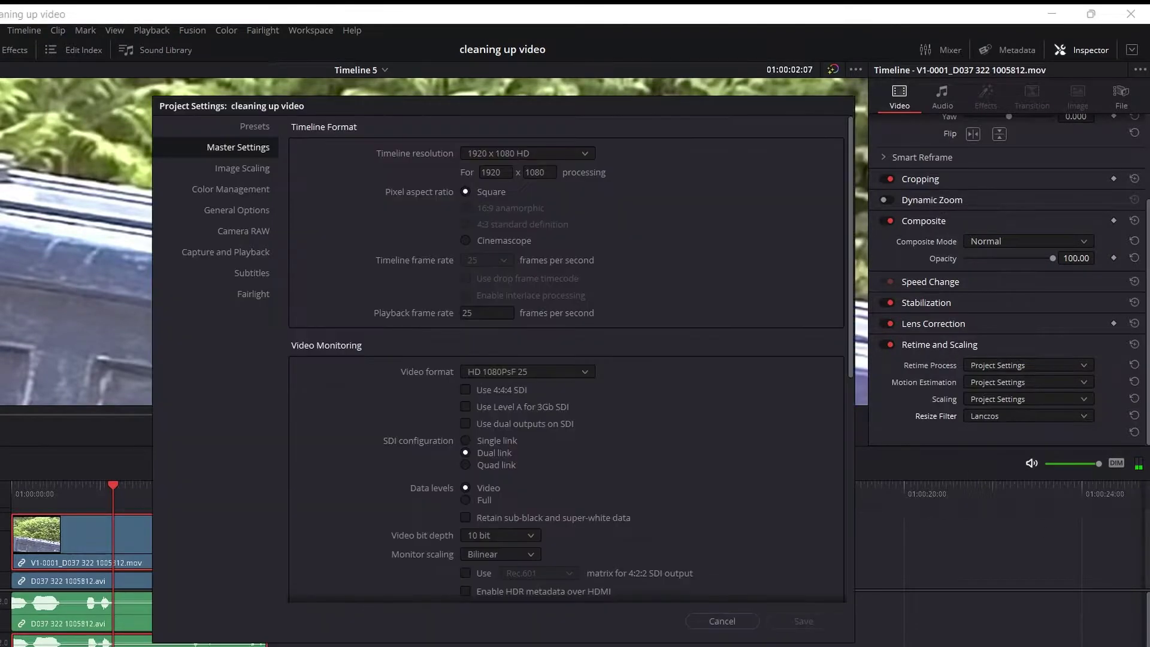
click(221, 160)
click(491, 152)
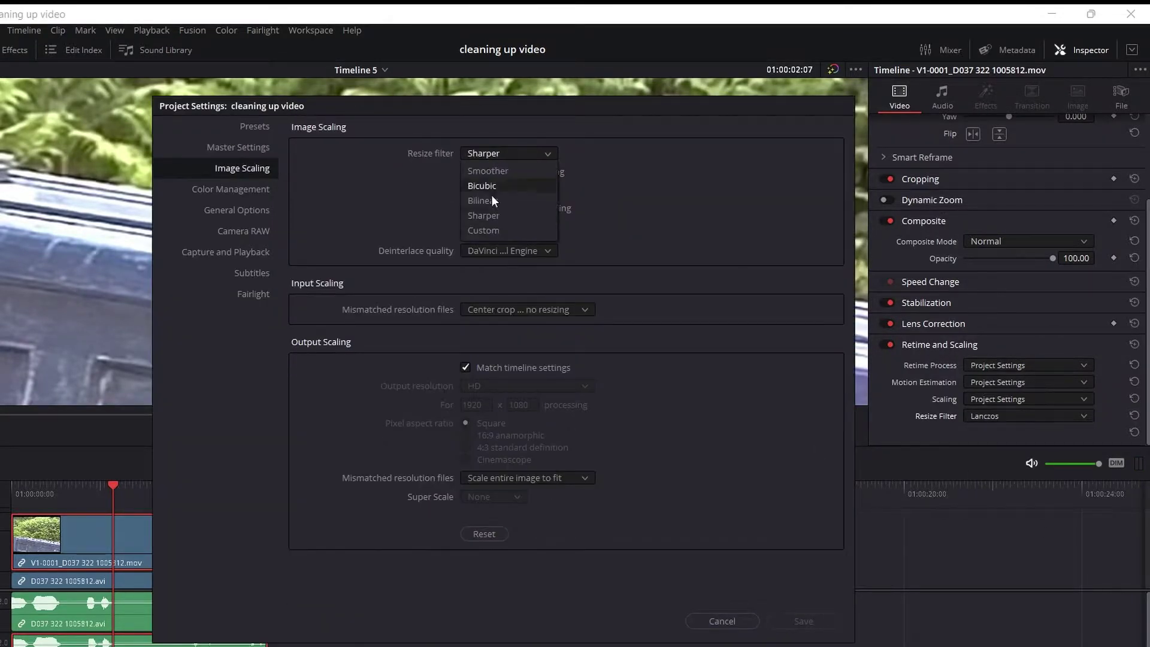
click(493, 230)
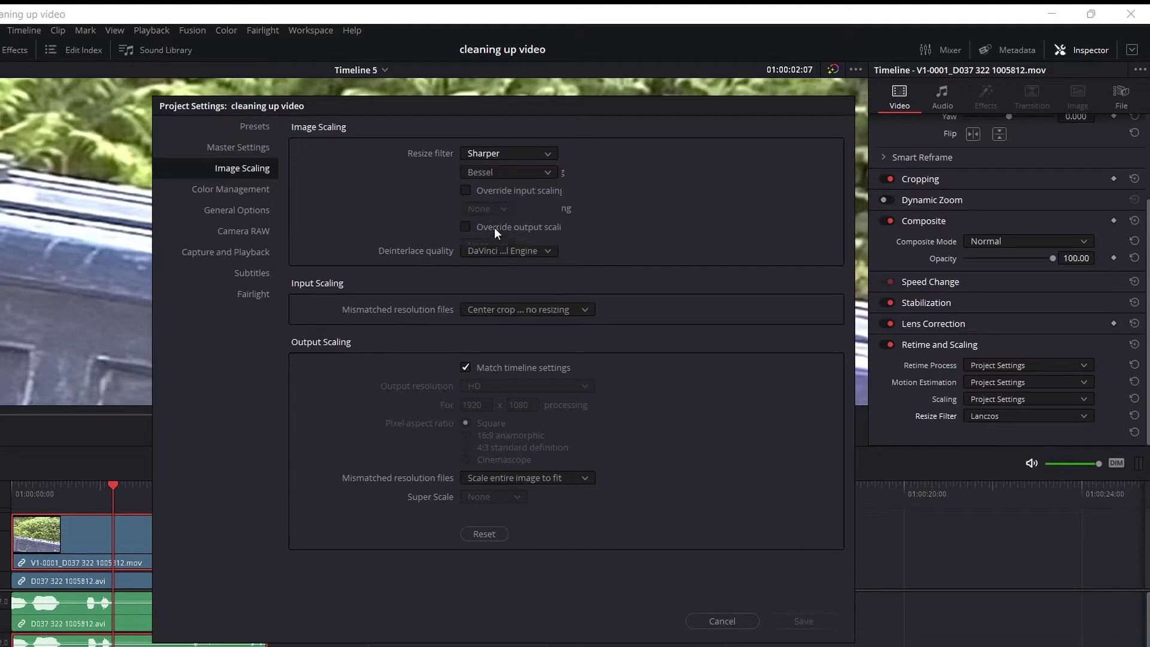
click(499, 172)
click(500, 264)
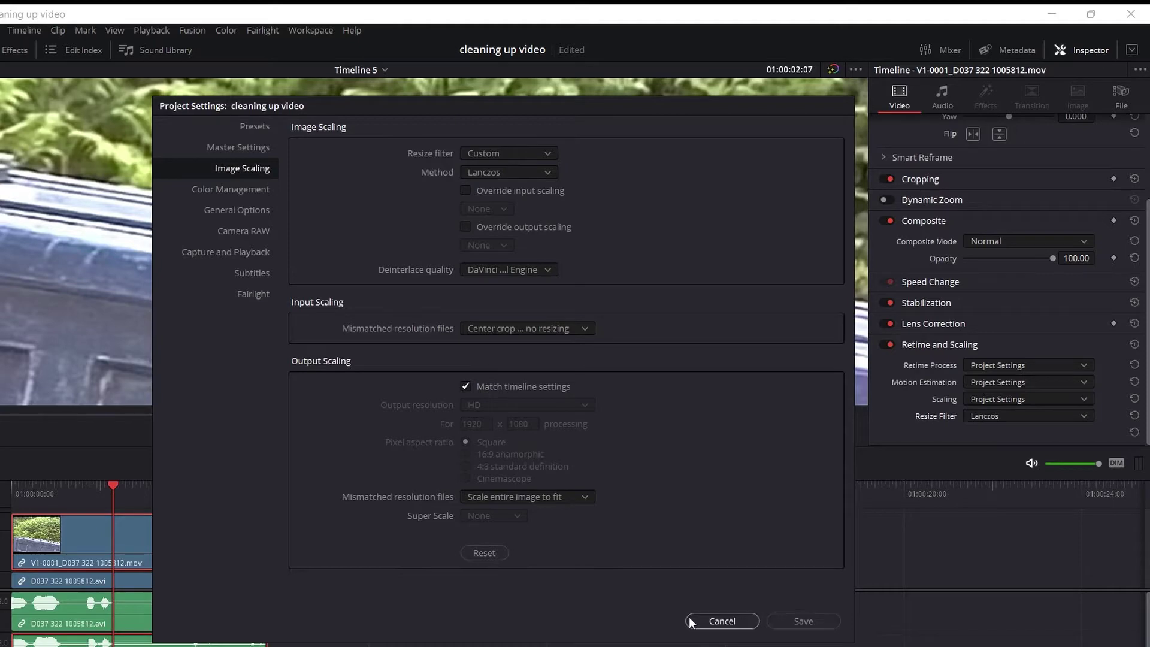
click(781, 624)
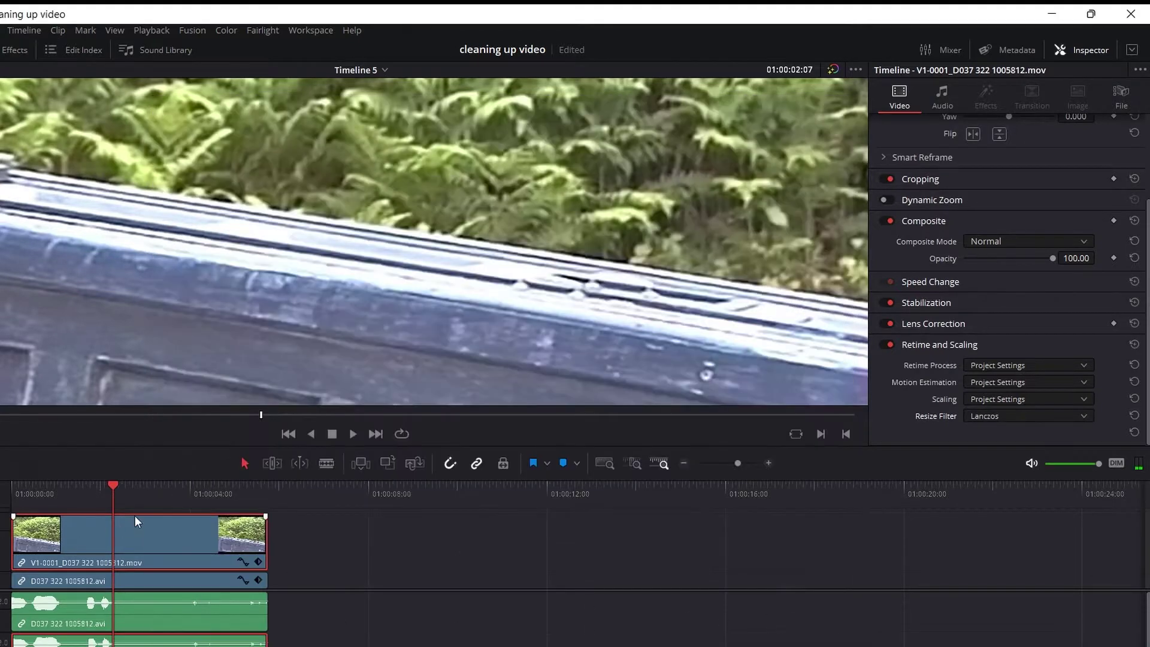
drag(100, 494, 71, 498)
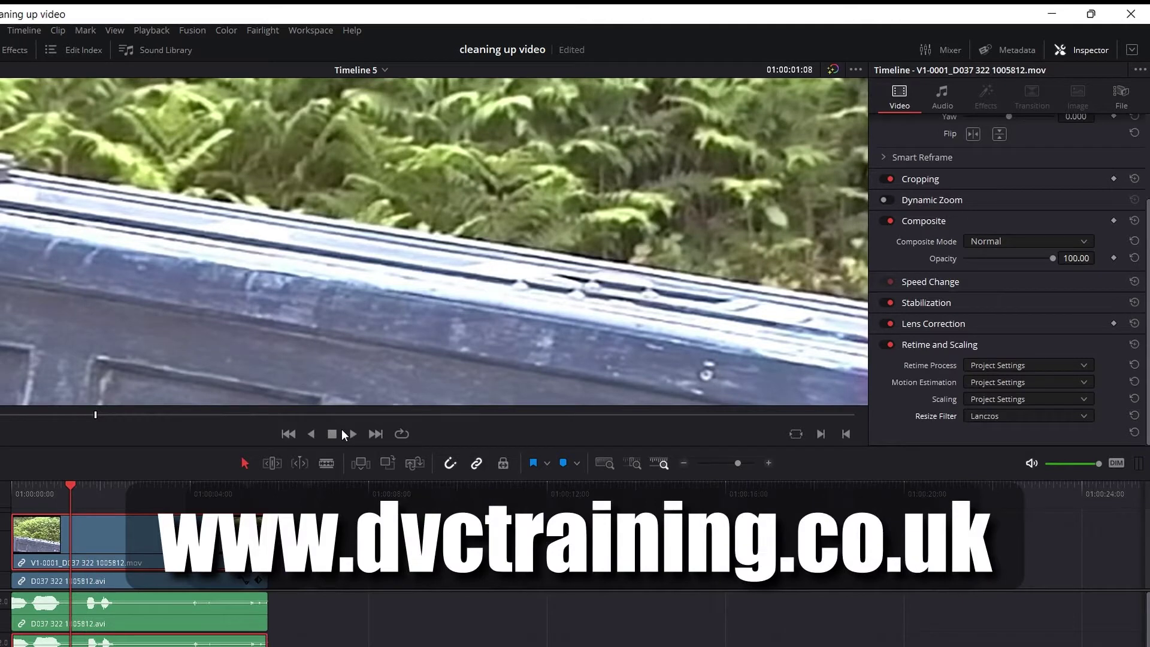